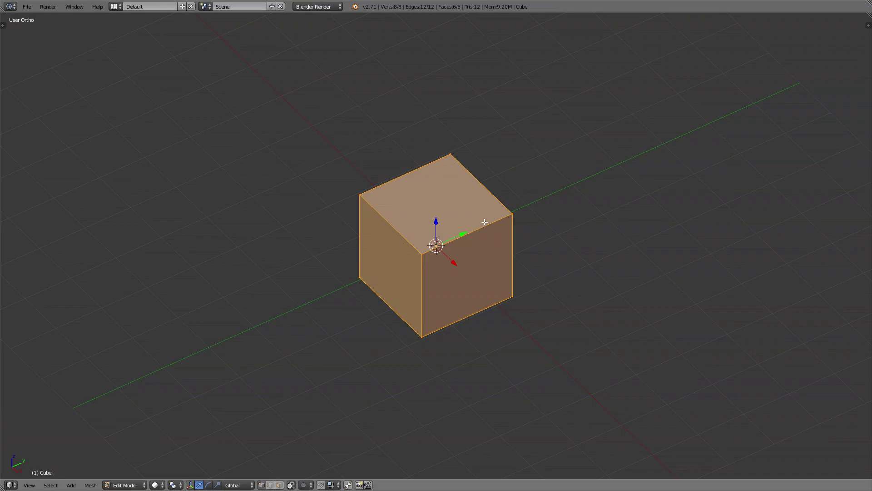
Cut two evenly spaced edge loops around the cube, dividing its top face into three strips
key("Tab")
key("ctrl+r")
scroll(461, 233, "up", 1)
left_click(461, 233)
right_click(459, 236)
Select the middle strip of the cube's top in face mode and raise it along Z to form a roof shape
key("ctrl+Tab")
left_click(448, 250)
right_click(436, 191)
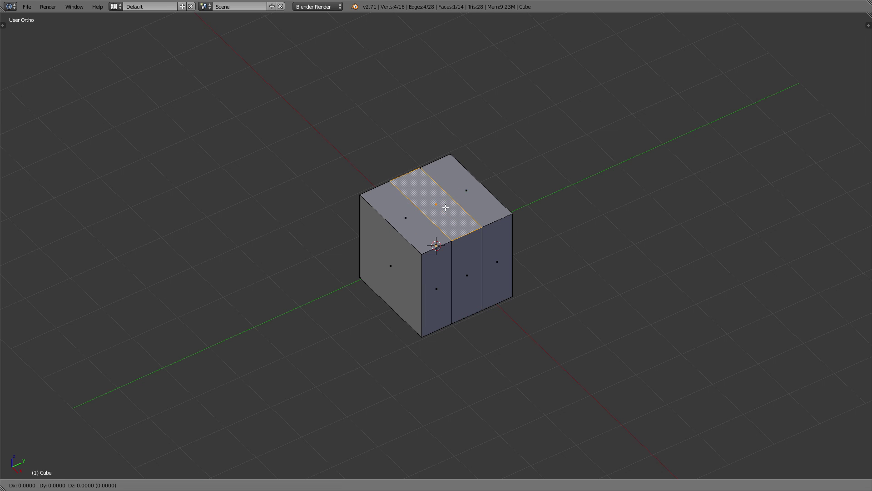
key("g")
key("z")
left_click(452, 188)
Add a centred horizontal edge loop around the walls and a centred vertical loop through each of the two outer sections
key("ctrl+r")
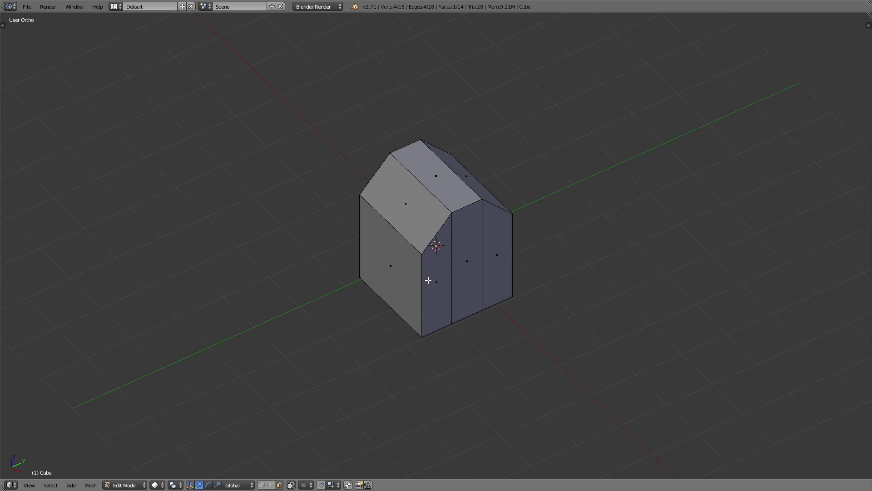
left_click(426, 278)
right_click(426, 278)
key("ctrl+r")
left_click(427, 295)
right_click(427, 296)
key("ctrl+r")
left_click(494, 262)
right_click(493, 262)
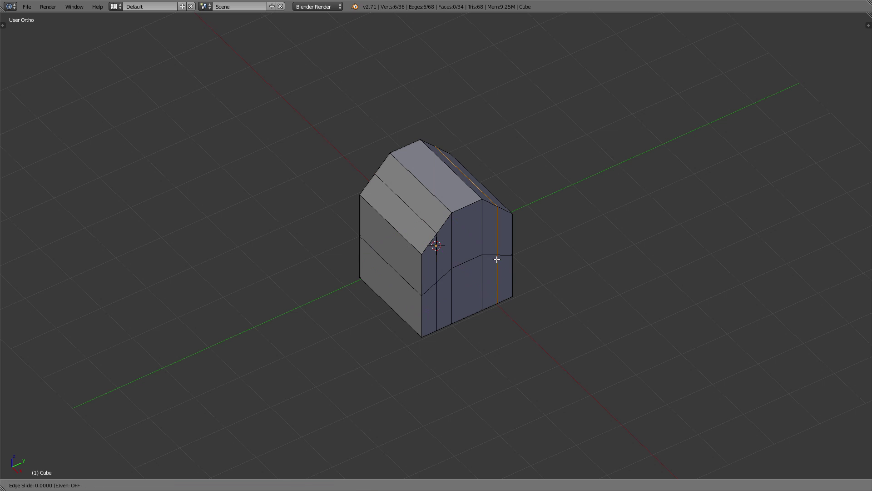
Inset the lower middle face of the front wall and push it inward along X as a door recess
key("ctrl+Tab")
left_click(473, 276)
right_click(444, 297)
right_click(495, 275, "shift")
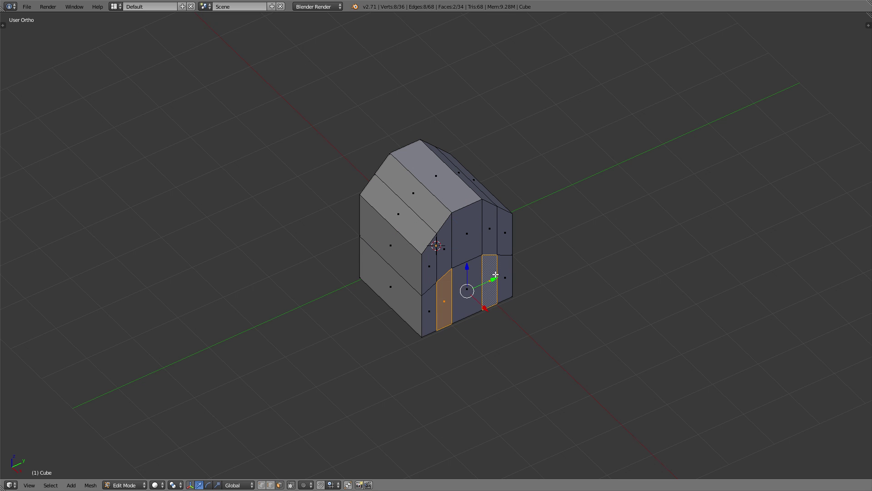
key("i")
left_click(511, 292)
key("g")
key("x")
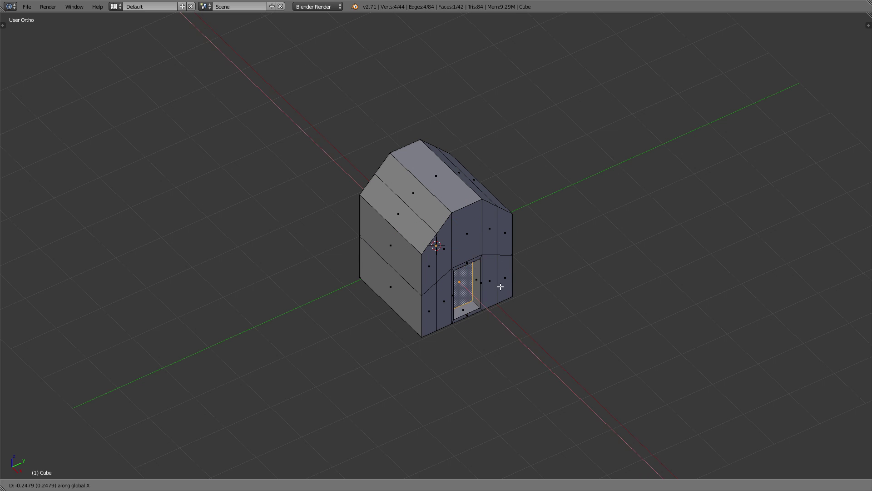
left_click(497, 284)
Cut an edge loop around the upper walls just below the roof edge
middle_click_drag(484, 286, 413, 269)
scroll(462, 259, "up", 3)
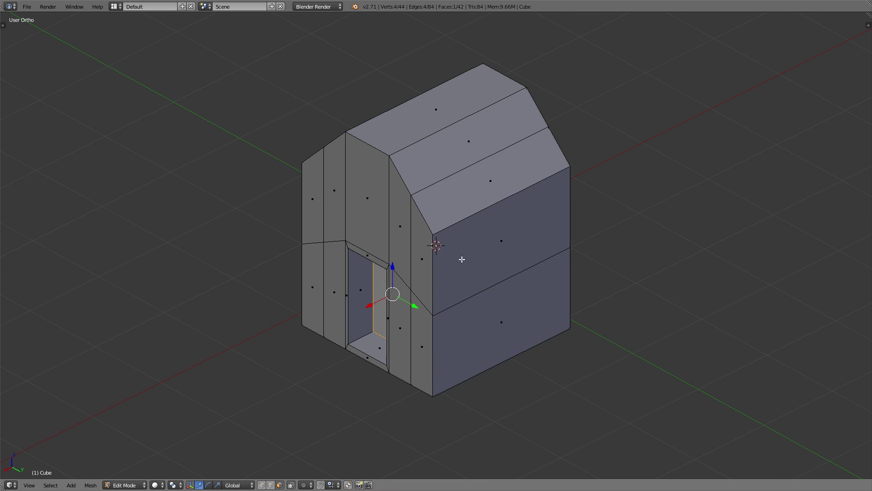
key("ctrl+r")
left_click(437, 221)
right_click(437, 220)
Select the narrow side wall face just below the roof edge and extrude it a short distance outward
key("ctrl+Tab")
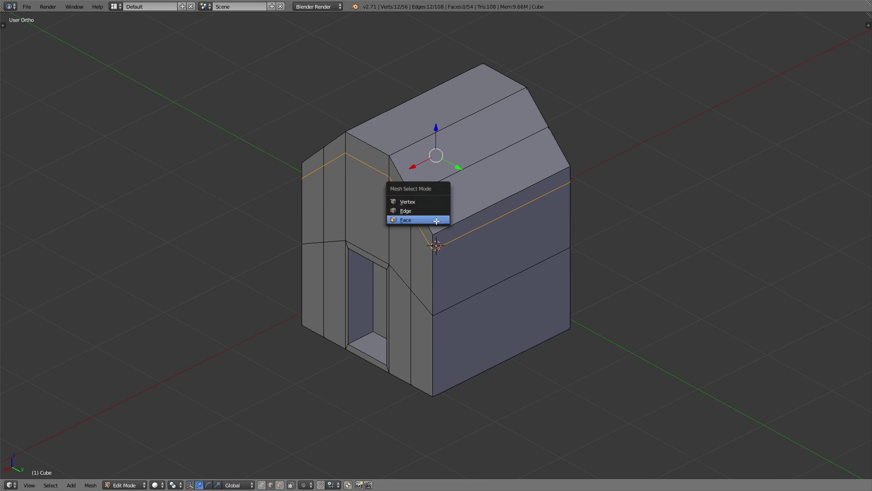
left_click(433, 222)
right_click(502, 207)
key("e")
left_click(481, 241)
middle_click_drag(481, 241, 591, 243)
key("g")
right_click(610, 250)
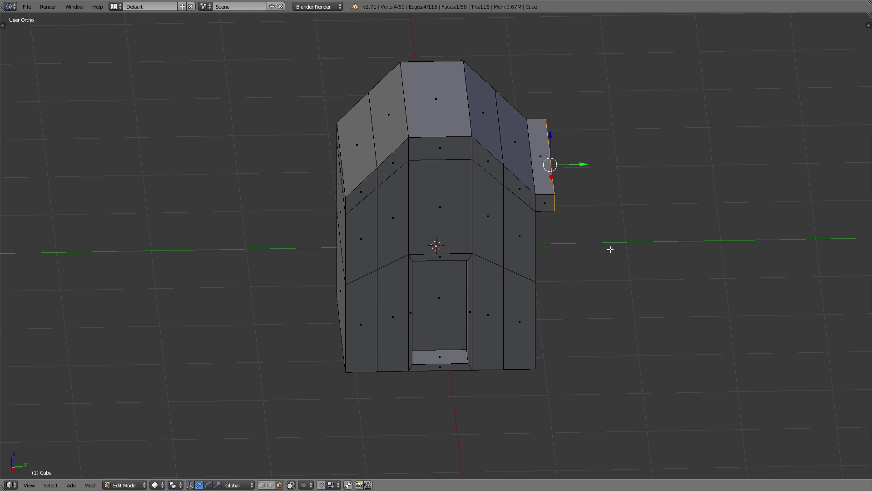
Apply the house object's scale in Object Mode and return to Edit Mode in top view
key("KP_7")
key("Tab")
key("ctrl+a")
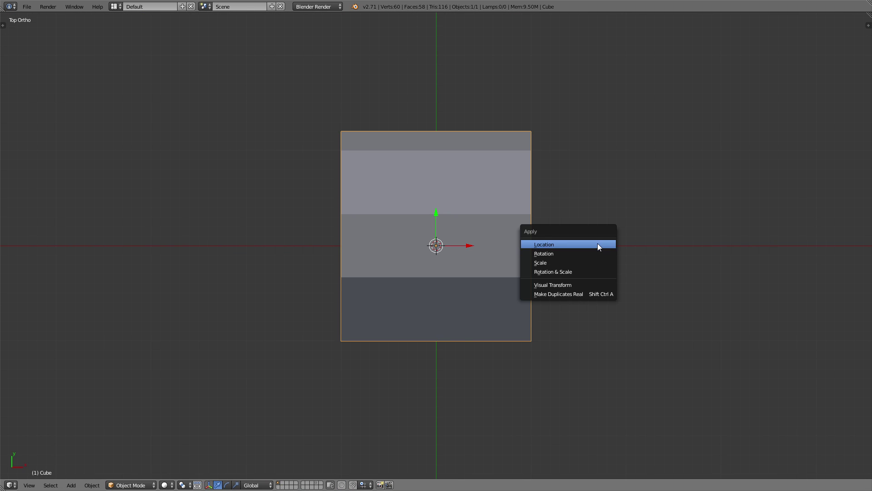
left_click(578, 263)
key("Tab")
Extrude the end face of the side ledge straight outward along Y into a long overhang
scroll(578, 262, "down", 5)
key("e")
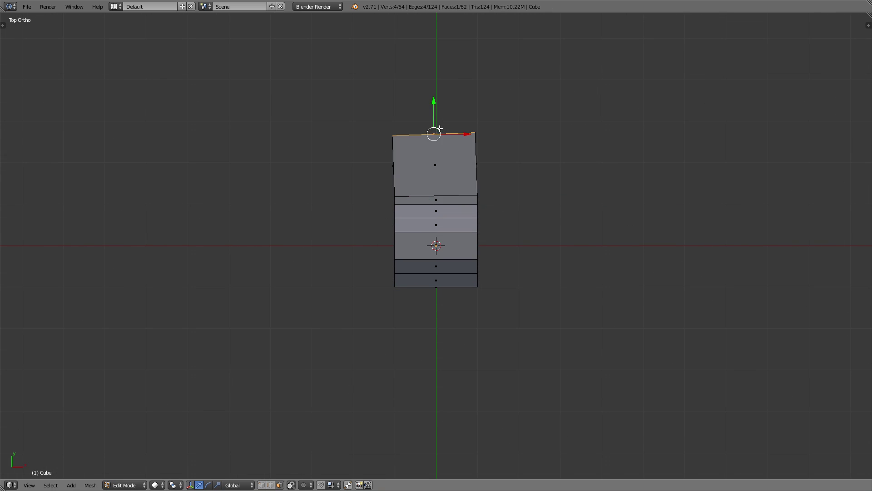
left_click(436, 143)
key("ctrl+z")
key("ctrl+shift+z")
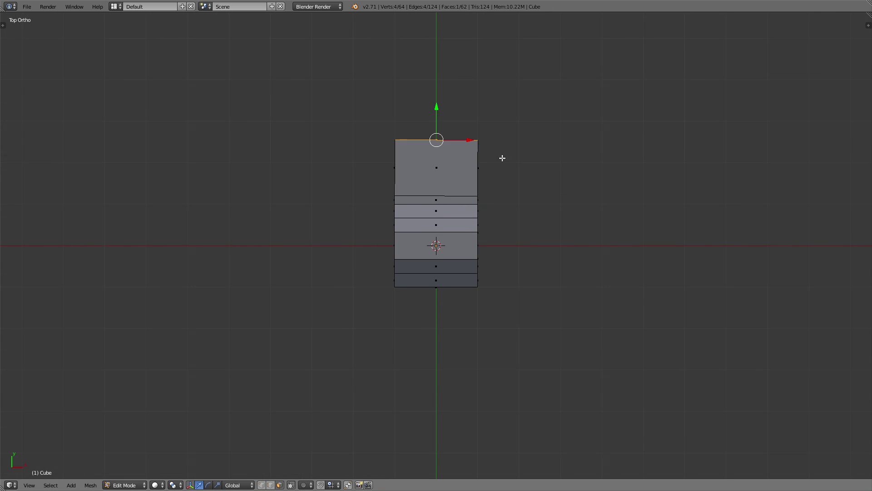
middle_click_drag(503, 158, 553, 231)
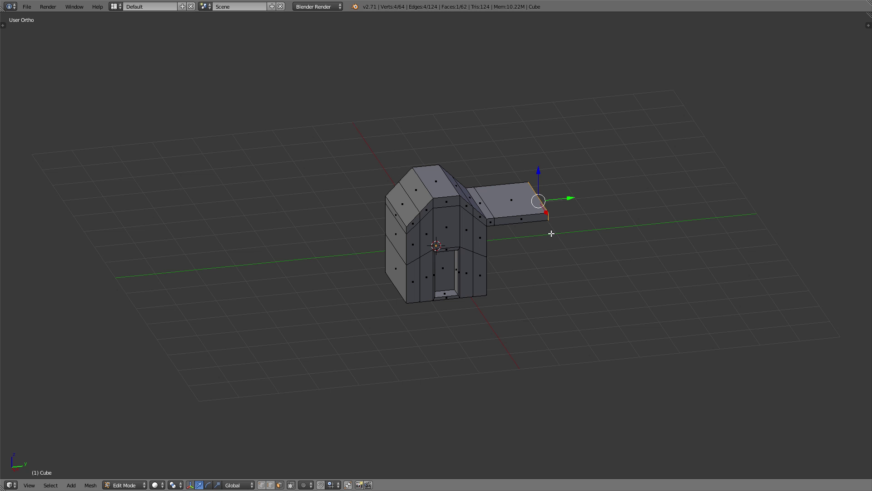
key("KP_1")
key("KP_3")
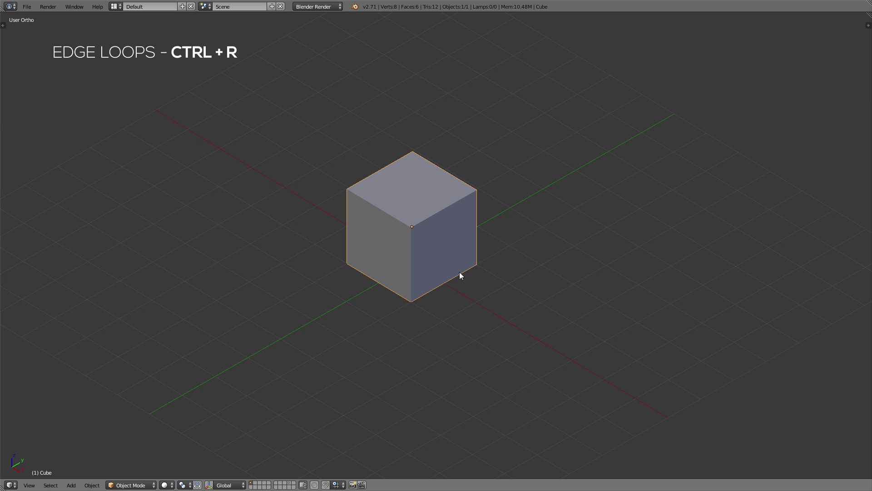
Cut one centred vertical edge loop in each direction around the new cube, and undo both cuts
key("Tab")
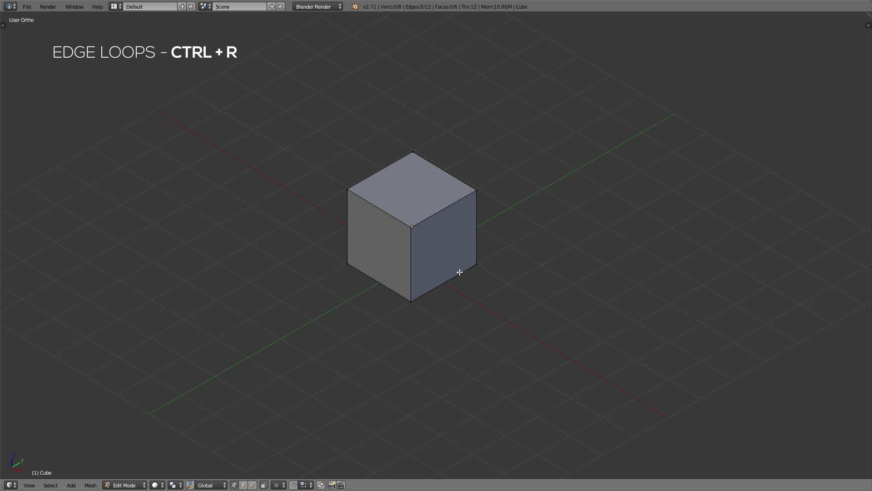
key("ctrl+r")
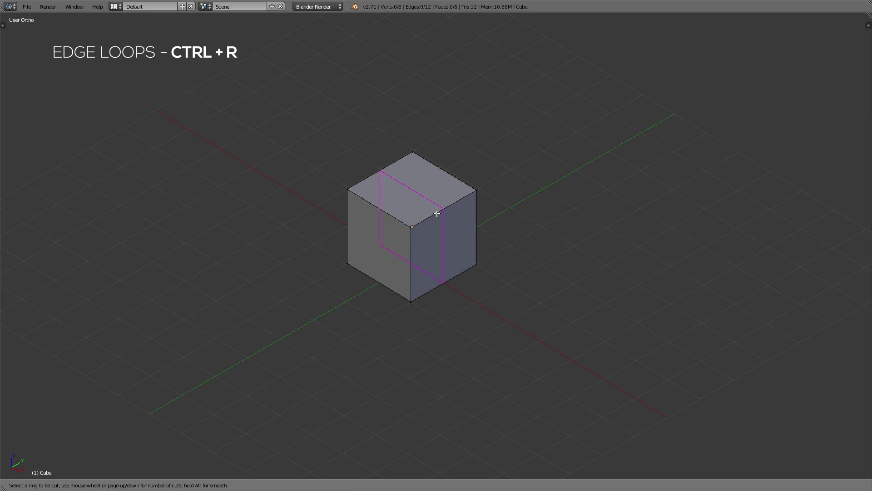
left_click(437, 214)
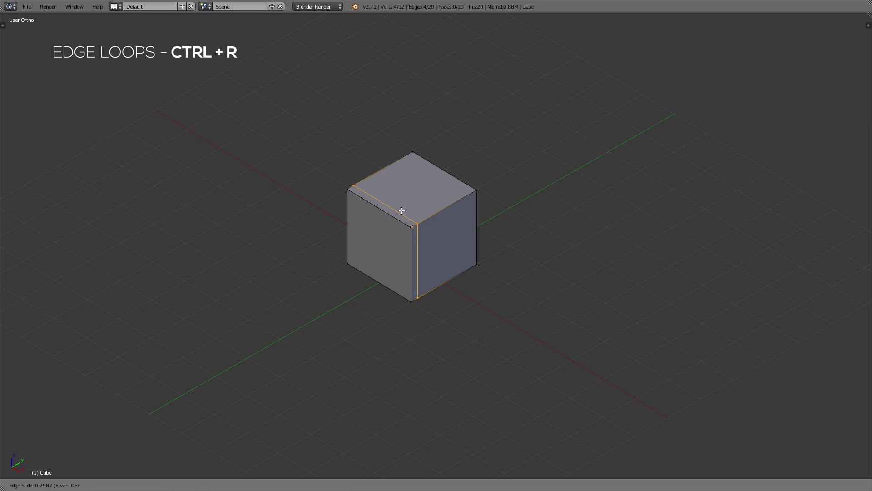
left_click(445, 182)
key("ctrl+r")
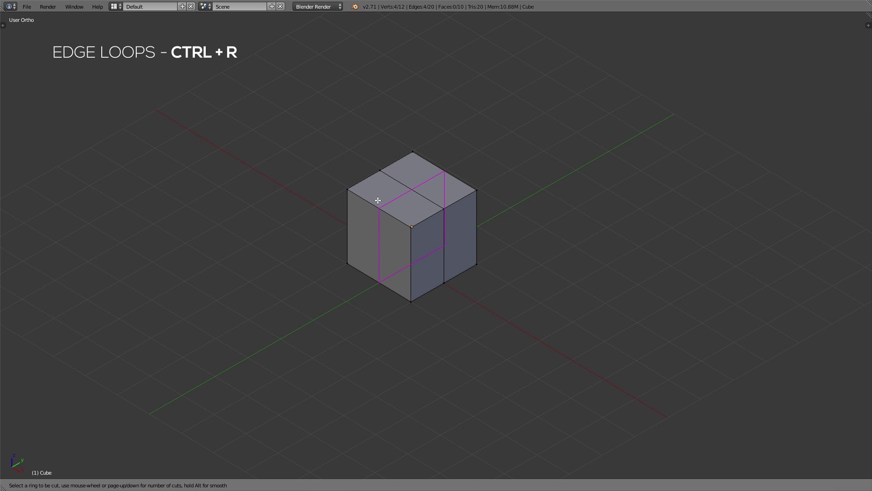
left_click(384, 204)
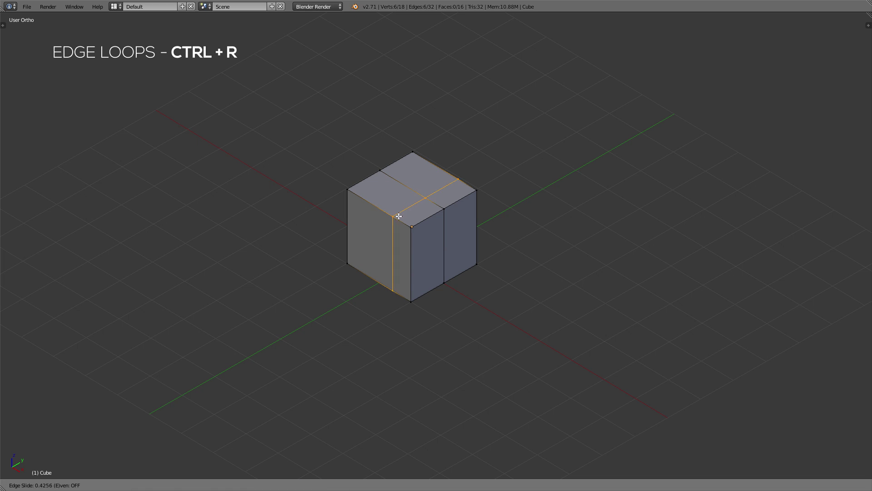
left_click(376, 205)
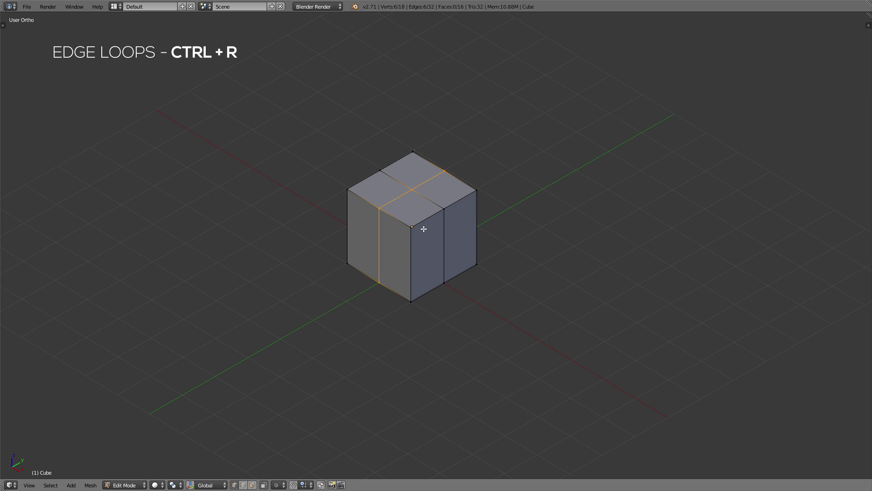
key("ctrl+z")
key("ctrl+z")
Cut three evenly spaced vertical edge loops around the cube without sliding them
key("ctrl+r")
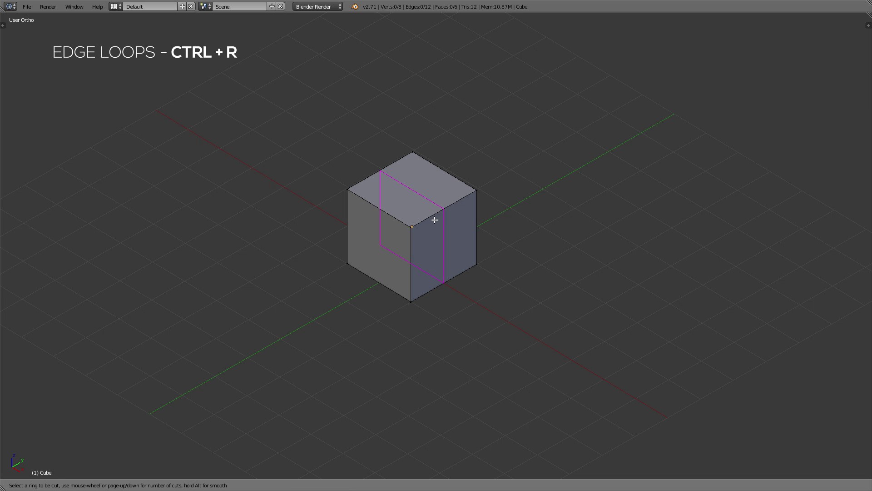
scroll(435, 220, "up", 1)
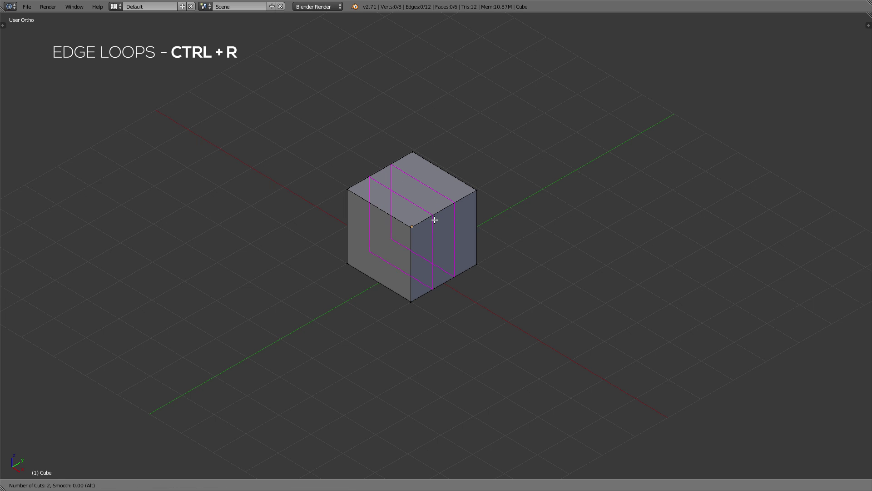
scroll(434, 220, "up", 1)
left_click(434, 220)
right_click(434, 219)
Cut three evenly spaced loops perpendicular to the existing ones, and undo both sets of cuts
key("ctrl+r")
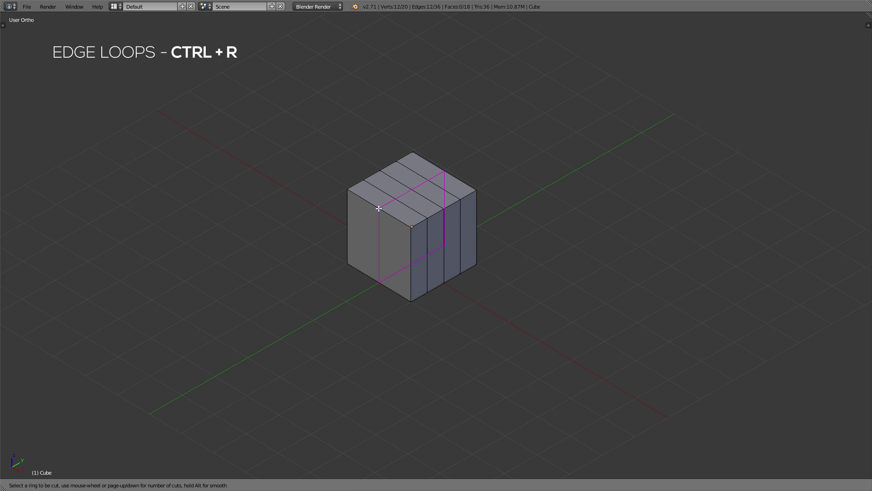
left_click(379, 208)
right_click(379, 209)
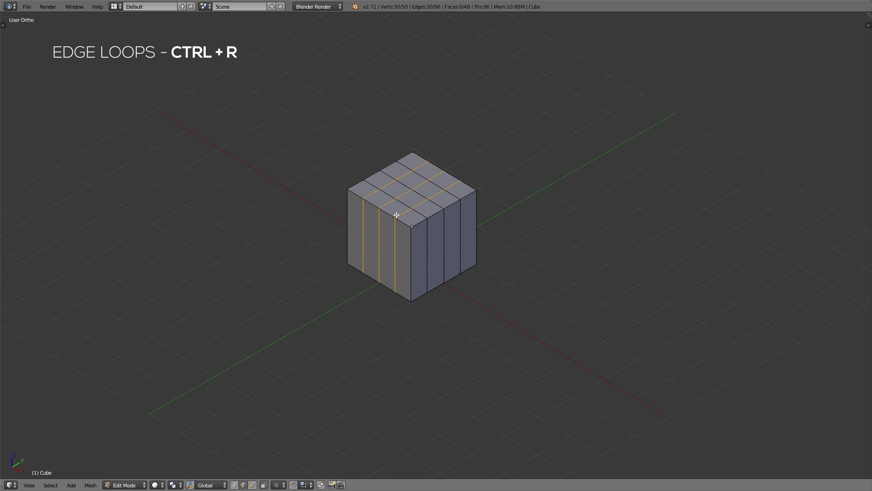
mouse_move(450, 226)
middle_mouse_down()
mouse_move(423, 220)
mouse_move(444, 224)
middle_mouse_up()
scroll(443, 222, "up", 1)
key("ctrl+z")
key("ctrl+z")
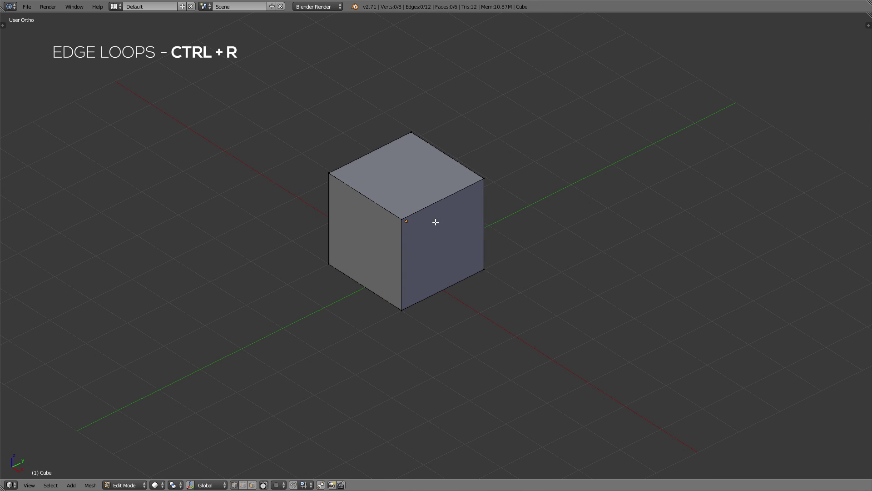
Add five evenly spaced vertical edge loops to the cube in each of the two horizontal directions
key("ctrl+r")
key("5")
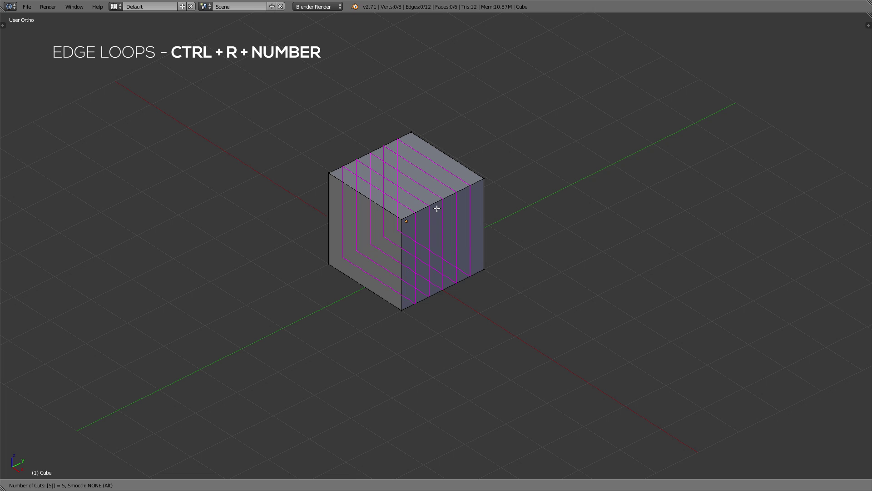
left_click(437, 207)
left_click(412, 207)
key("ctrl+r")
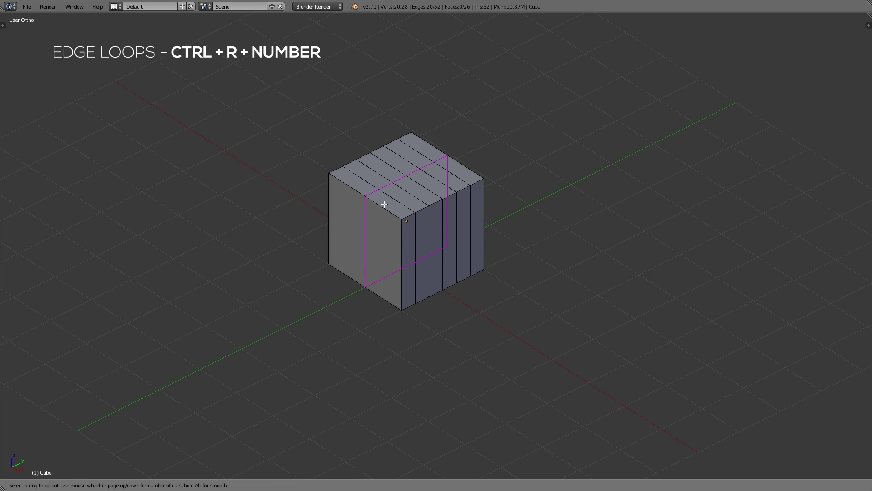
key("5")
left_click(384, 204)
right_click(384, 205)
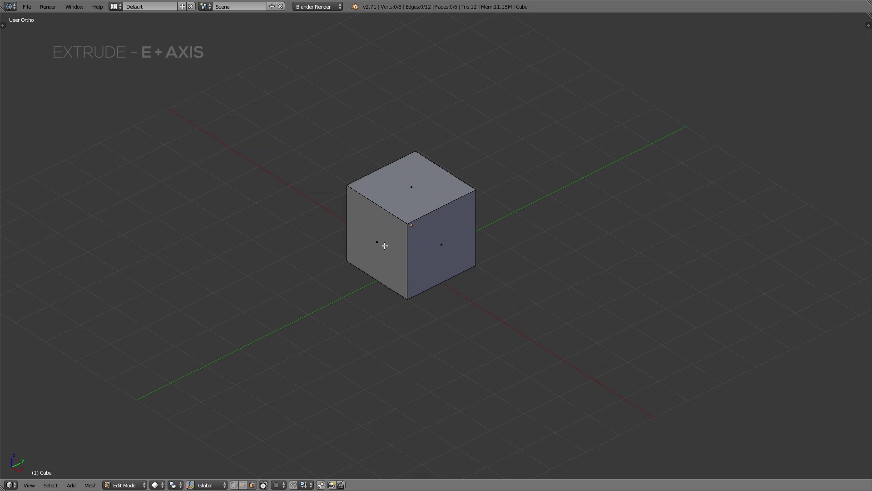
Extrude the plain cube's side face facing negative Y outward along the Y axis
right_click(383, 245)
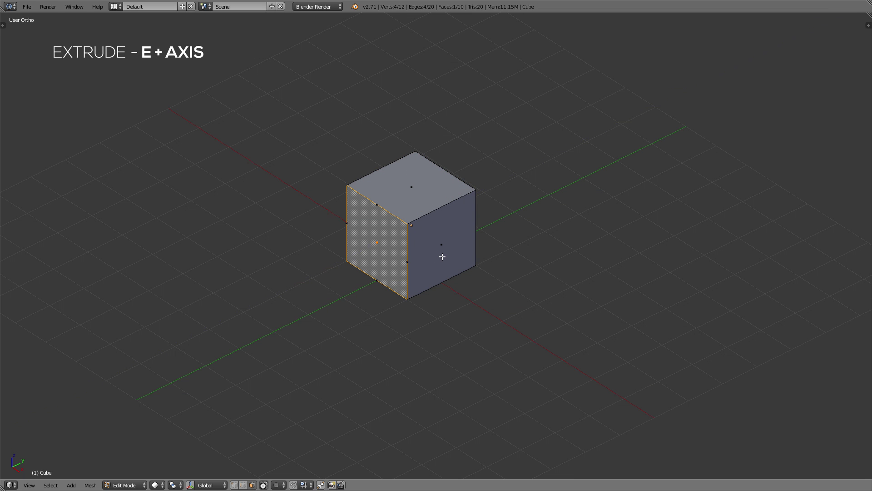
key("e")
key("y")
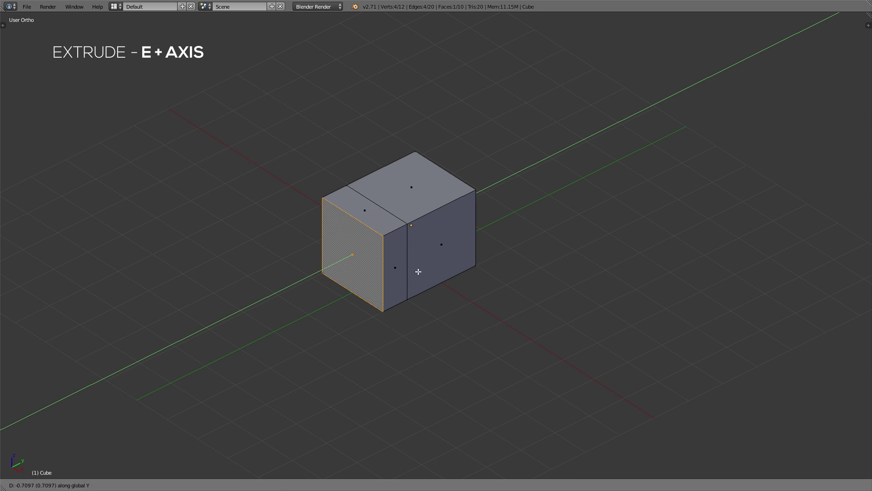
left_click(386, 293)
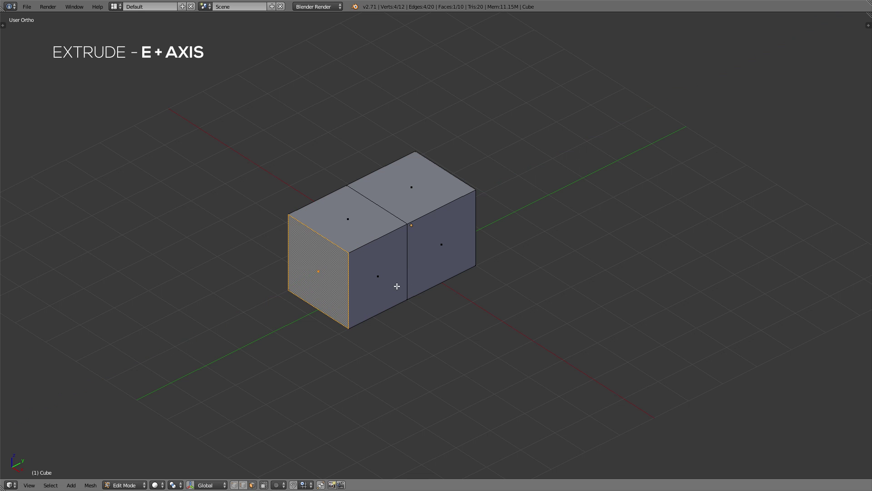
Extrude the original cube's top face upward and the new upper block's X-facing side outward by about 1.54
right_click(406, 204)
key("e")
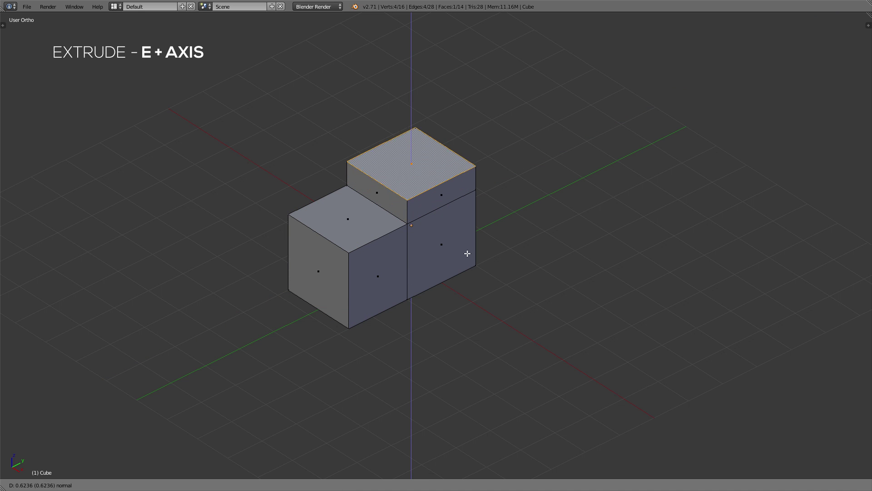
left_click(468, 225)
right_click(448, 189)
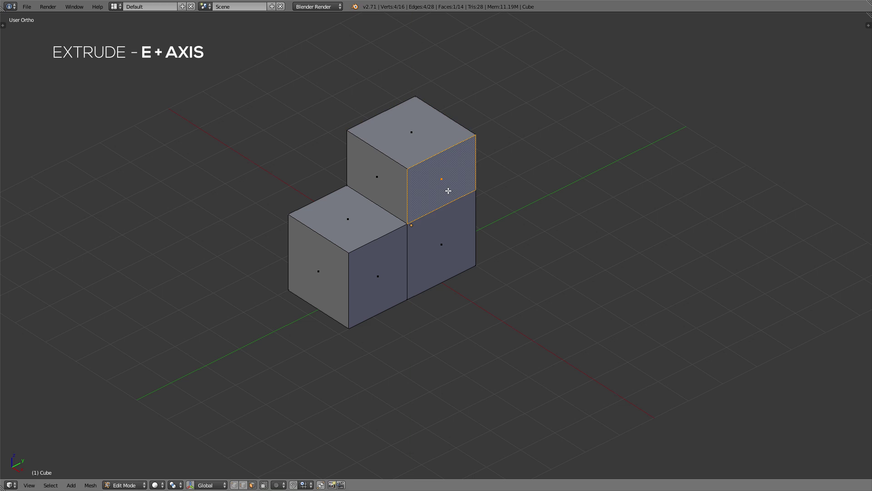
key("e")
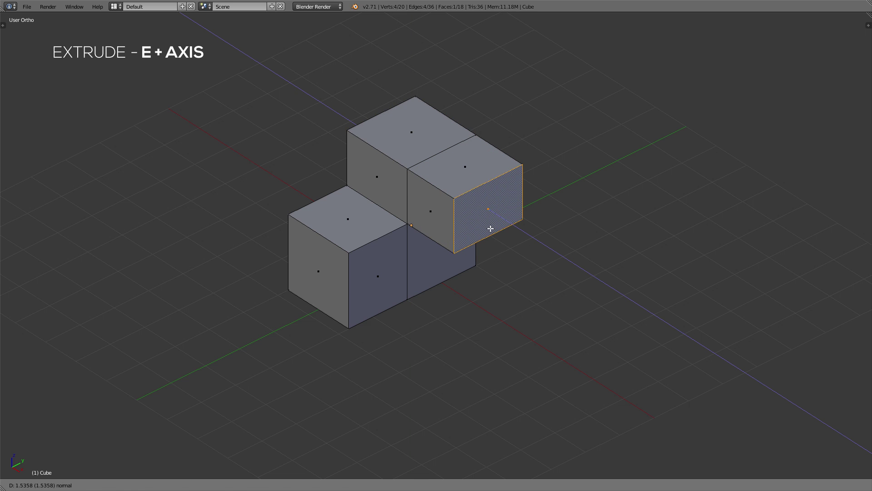
left_click(491, 228)
Extrude the upper block's top face in place, scale it down, and extrude the smaller face upward along Z as a narrow column
right_click(426, 165)
key("e")
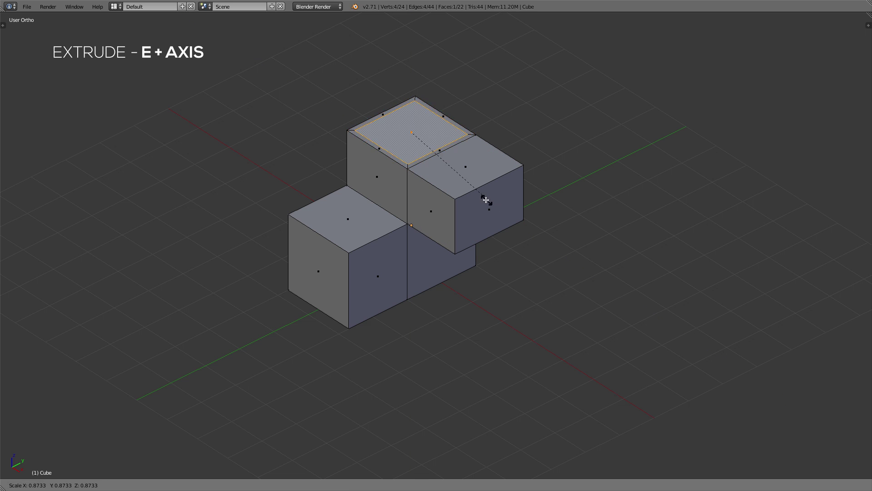
key("Escape")
key("s")
left_click(452, 184)
key("e")
key("z")
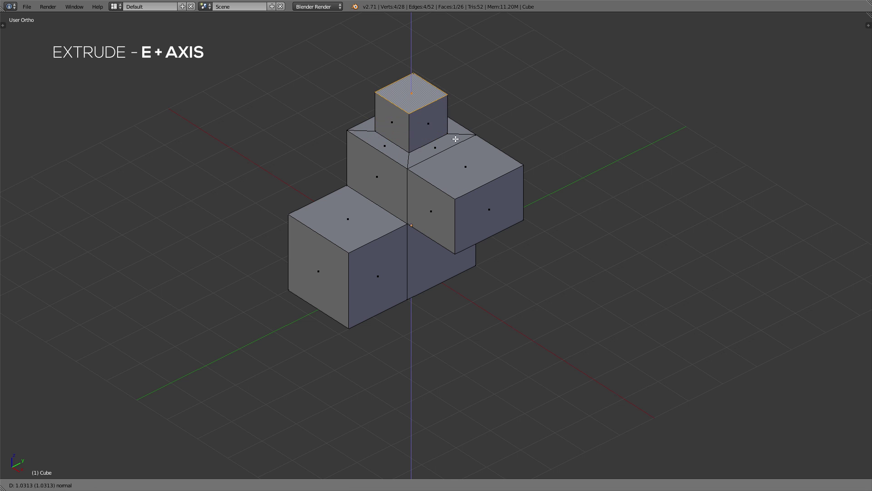
left_click(457, 118)
Extrude the lower front block's top face in place, scale it down slightly, and extrude it upward along Z as a low step
right_click(368, 222)
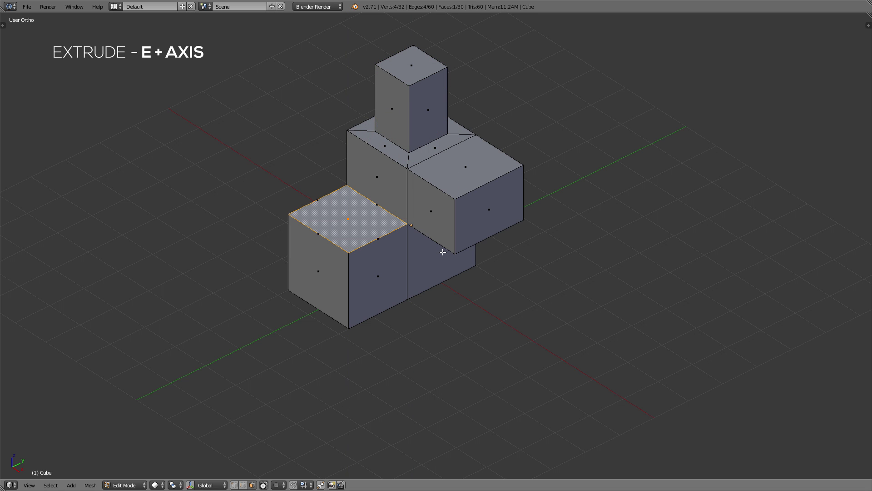
key("s")
left_click(413, 243)
key("e")
key("z")
left_click(468, 220)
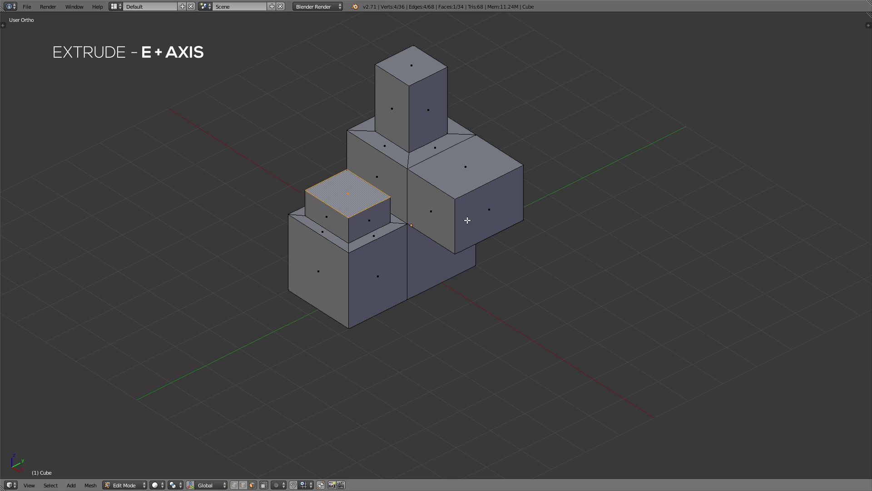
Extrude the projecting block's X-facing end face in place, scale it down, and extrude the smaller face outward
right_click(467, 220)
key("s")
left_click(550, 225)
key("e")
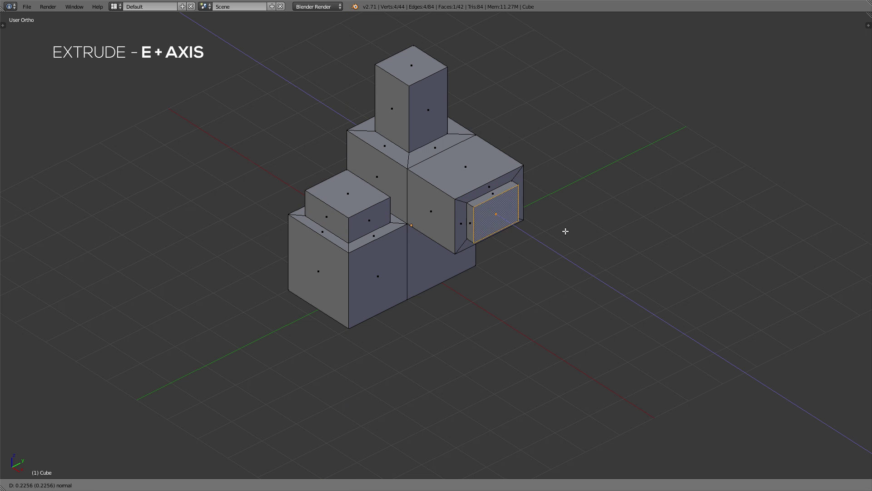
left_click(589, 247)
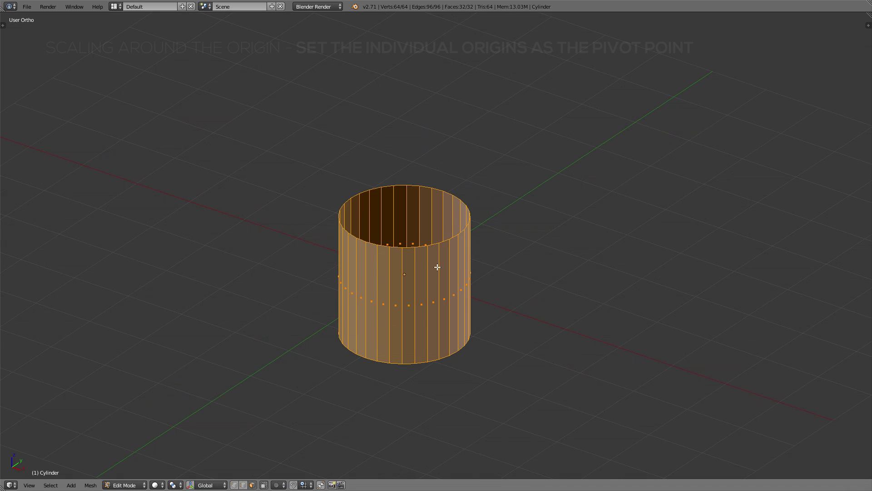
Select the open cylinder's top edge loop in edge selection mode, extrude it, and scale it inward to form a rim
key("ctrl+Tab")
left_click(431, 219)
key("a")
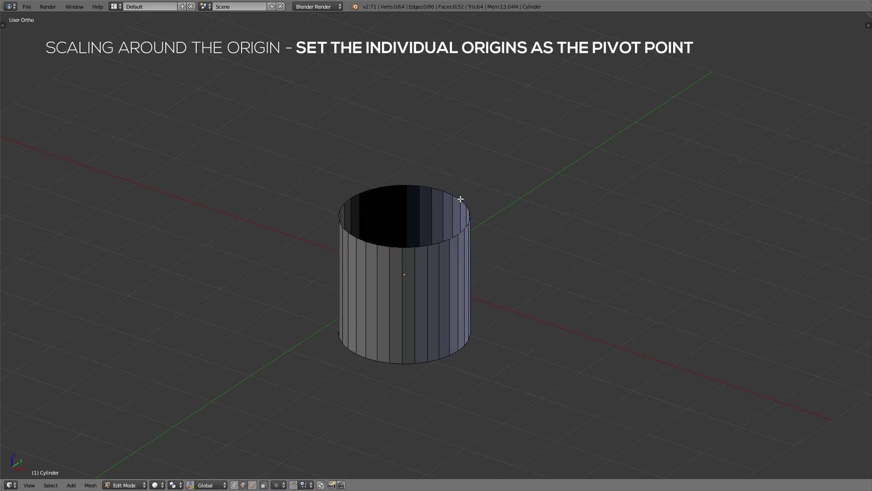
right_click(460, 200, "alt")
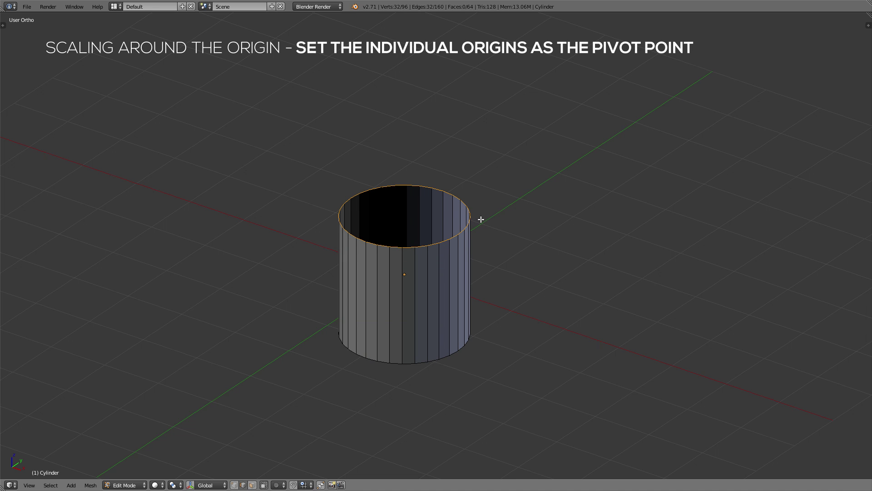
key("e")
key("s")
left_click(451, 224)
Extrude the cylinder's bottom edge loop in place and scale it inward to form a matching lower rim
middle_click_drag(453, 236, 428, 288)
key("e")
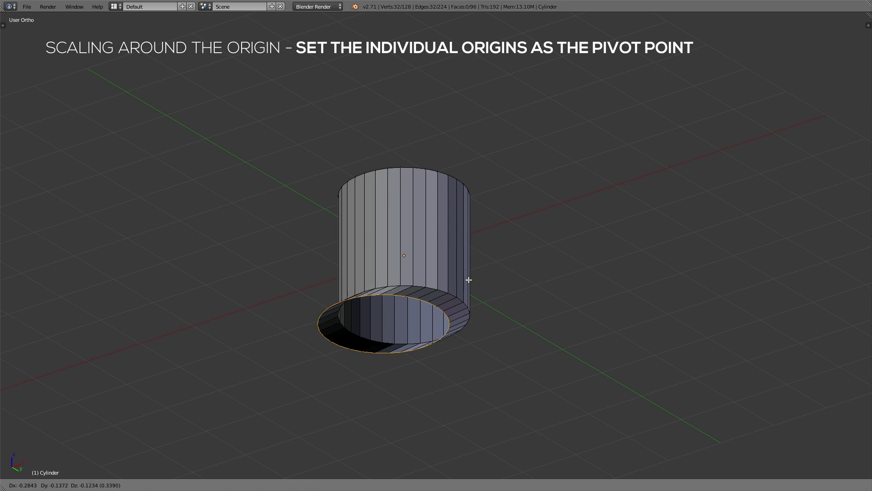
right_click(469, 279)
key("s")
left_click(454, 282)
Select the inner edge loops of the cylinder's top and bottom rims together
middle_click_drag(455, 234, 440, 206)
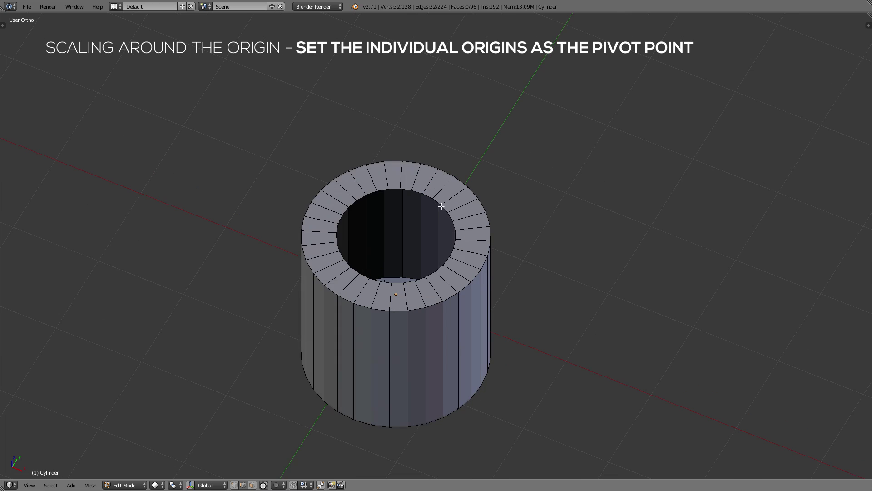
right_click(432, 195, "alt")
middle_click_drag(509, 265, 506, 182)
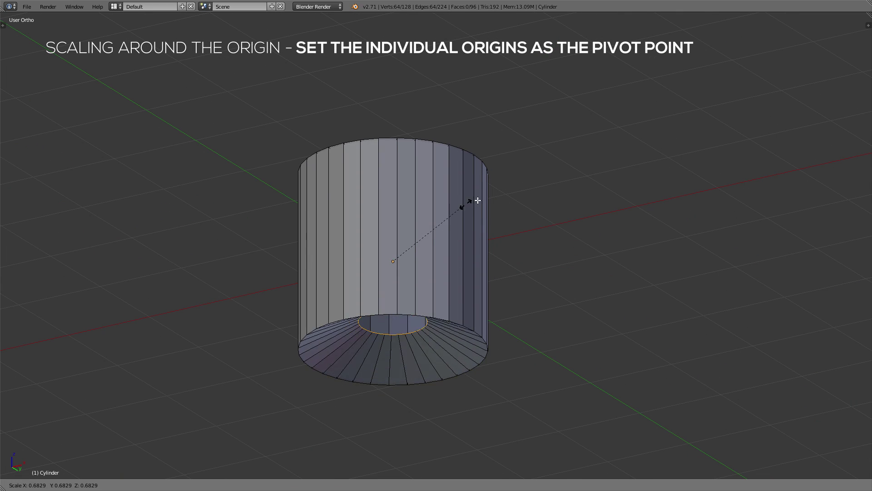
Try to scale both inner edge loops together around their shared median point
middle_click_drag(463, 200, 479, 219)
scroll(546, 219, "up", 3)
key("s")
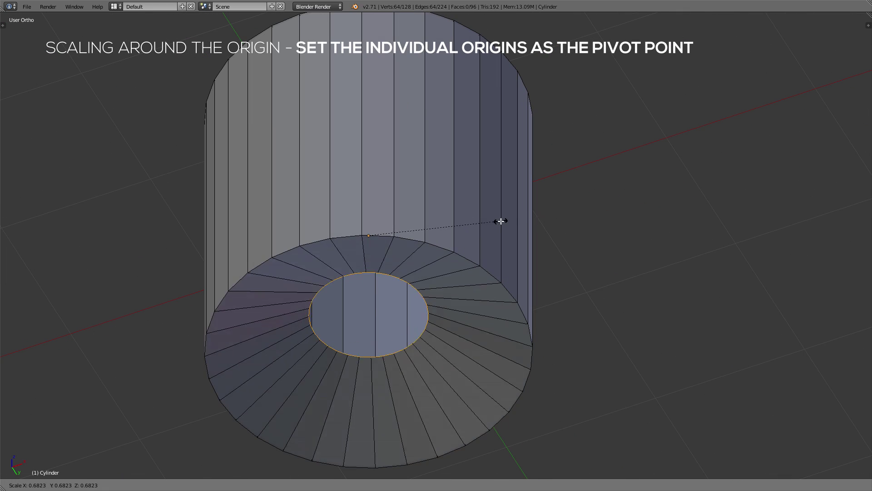
right_click(474, 220)
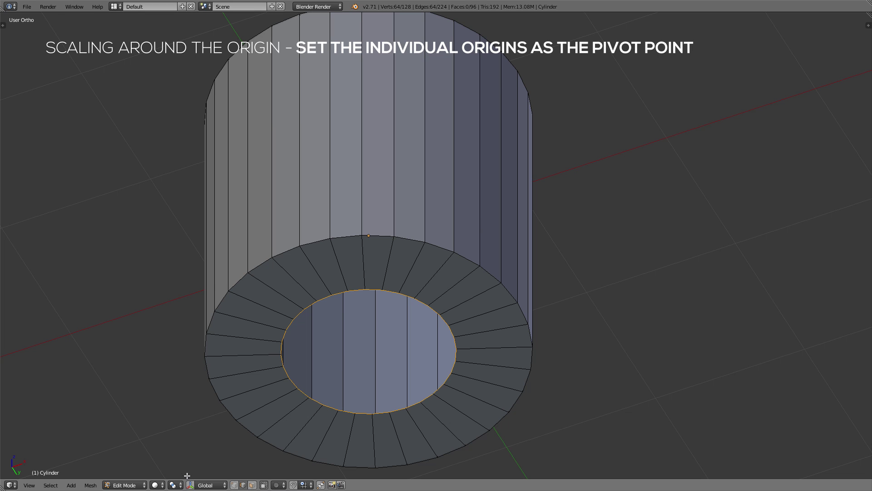
Set the pivot point to Individual Origins and scale both inner edge loops around their own centres
left_click(176, 485)
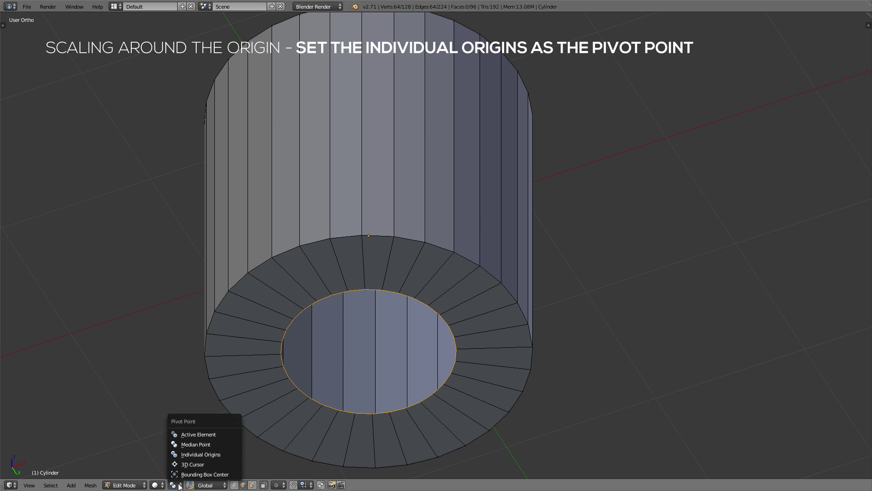
left_click(190, 456)
key("s")
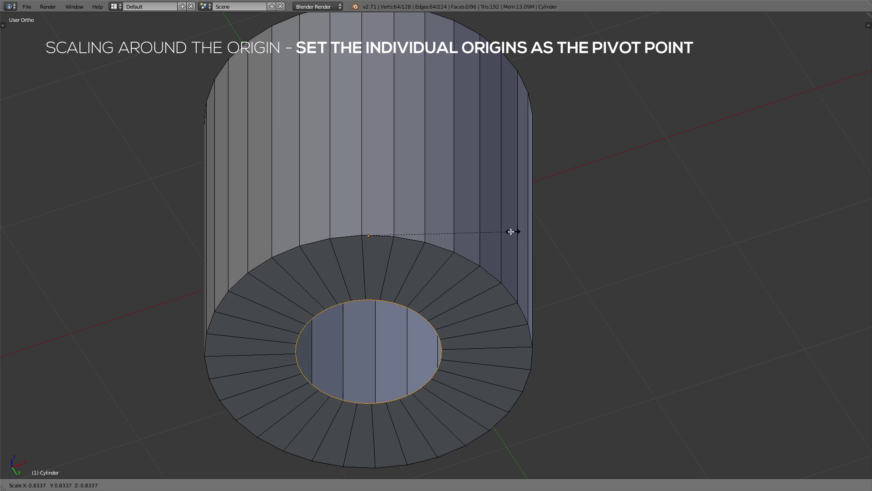
left_click(543, 225)
middle_click_drag(545, 224, 471, 247)
key("s")
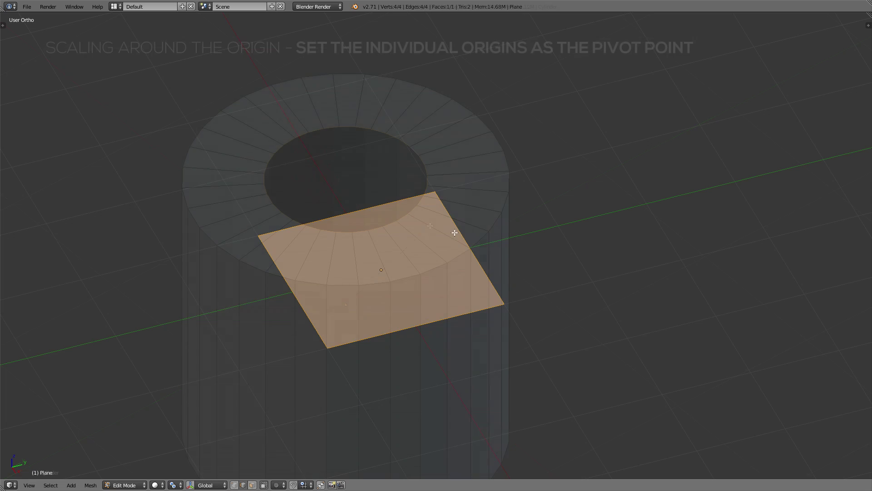
Switch the plane to vertex selection and select its corner at positive Y nearest the negative X end
key("ctrl+Tab")
left_click(424, 219)
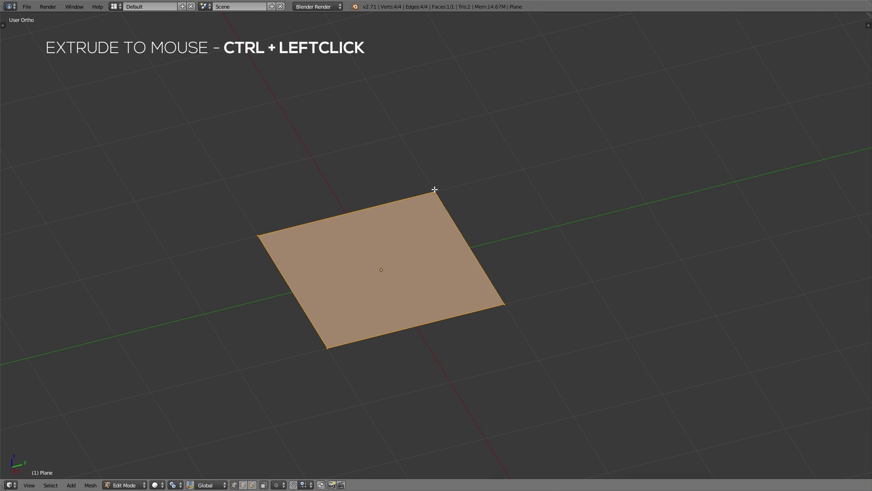
right_click(434, 189)
Extrude a chain of edges from the selected corner vertex around the plane to successive pointer positions, and undo the chain
left_click(557, 194, "ctrl")
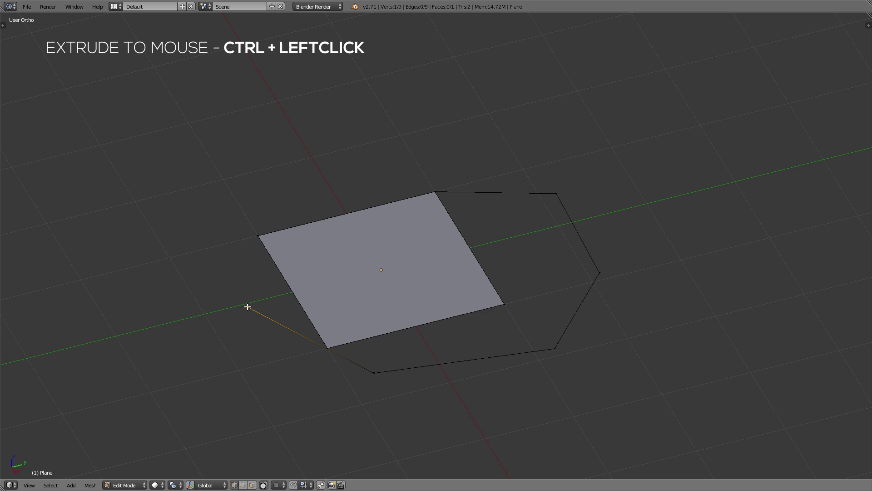
key("ctrl+z")
key("ctrl+z")
Add the adjacent corner to select the plane's positive Y edge, and extrude it to a point farther along Y in top view
right_click(505, 305, "shift")
middle_click_drag(506, 305, 546, 279)
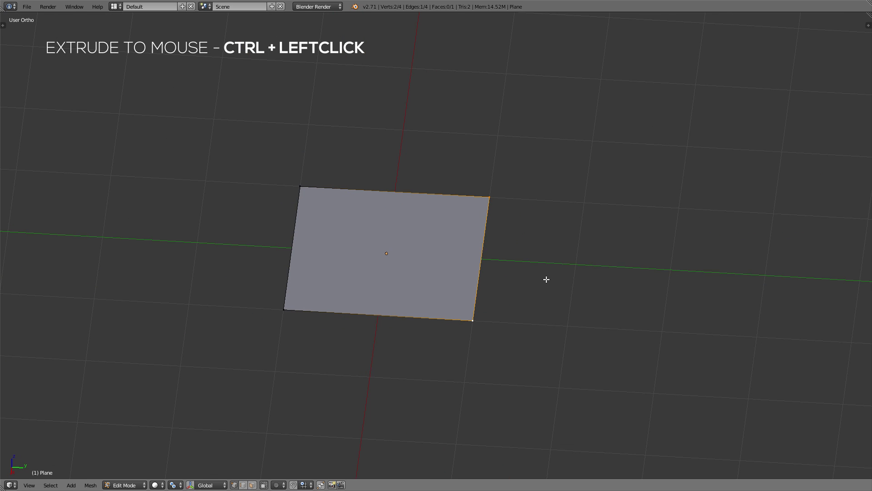
key("KP_7")
scroll(422, 90, "down", 3)
left_click(422, 116, "ctrl")
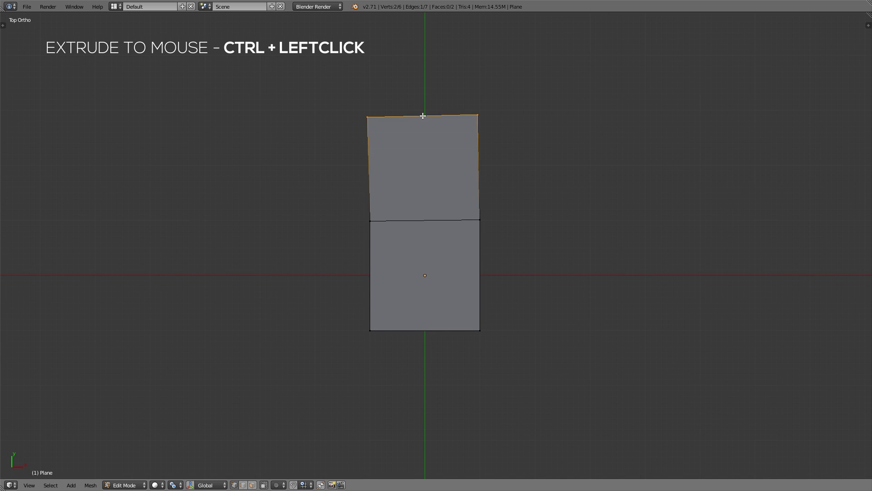
left_click(323, 73, "ctrl")
middle_click_drag(268, 82, 393, 129, "shift")
key("ctrl+z")
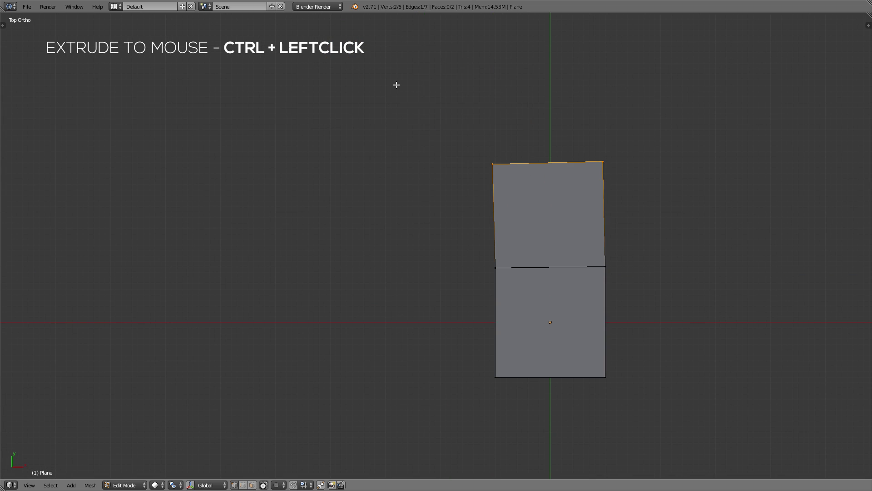
Extrude the end edge to five successive pointer positions, curving over towards negative X and back down into a flat arch
left_click(396, 85, "ctrl")
left_click(279, 92, "ctrl")
left_click(173, 152, "ctrl")
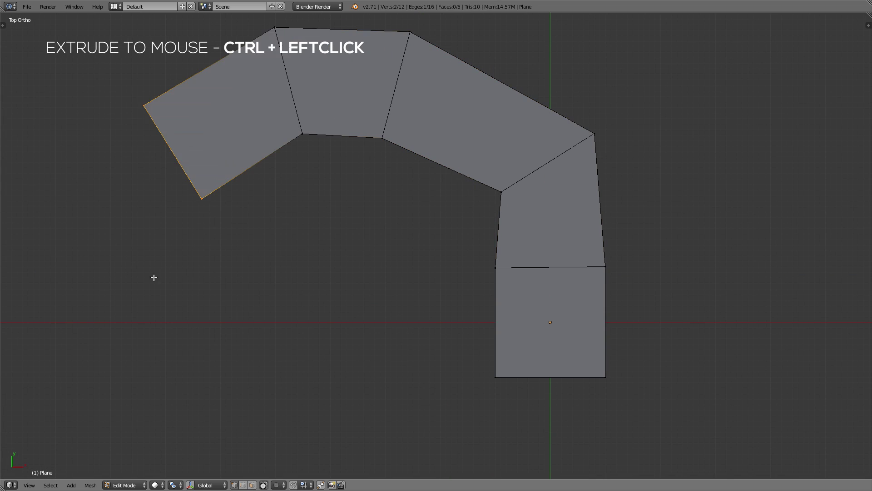
left_click(154, 274, "ctrl")
left_click(164, 367, "ctrl")
scroll(280, 362, "down", 2)
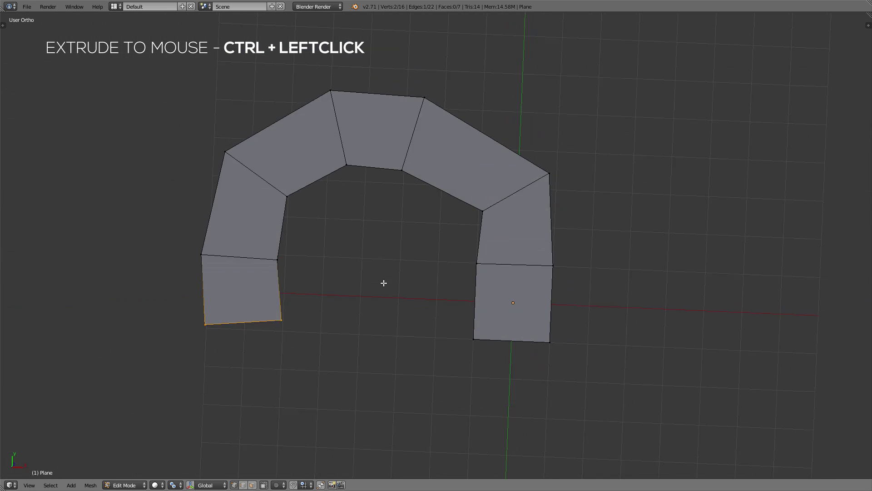
Select the whole arch, extrude it upward to a pointer position in front view to give it height, and leave Edit Mode
middle_click_drag(383, 285, 506, 218)
key("a")
key("KP_1")
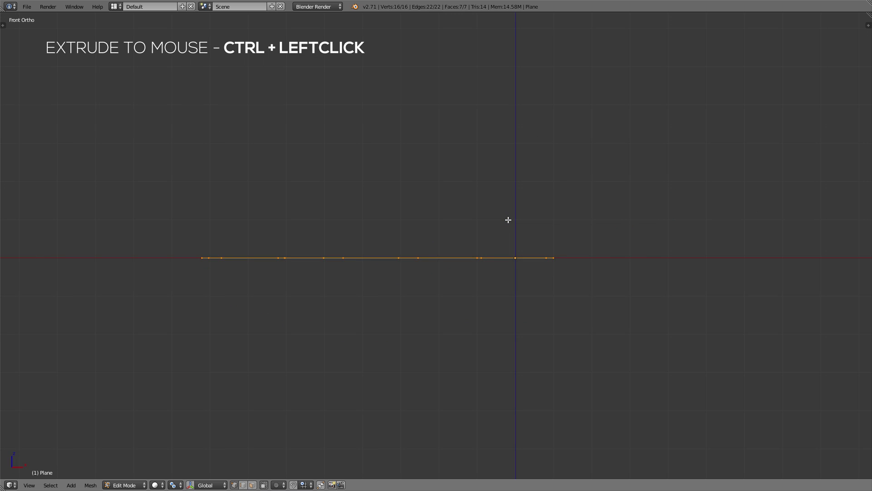
left_click(401, 101, "ctrl")
key("ctrl+z")
left_click(361, 74, "ctrl")
middle_click_drag(413, 120, 454, 168)
key("Tab")
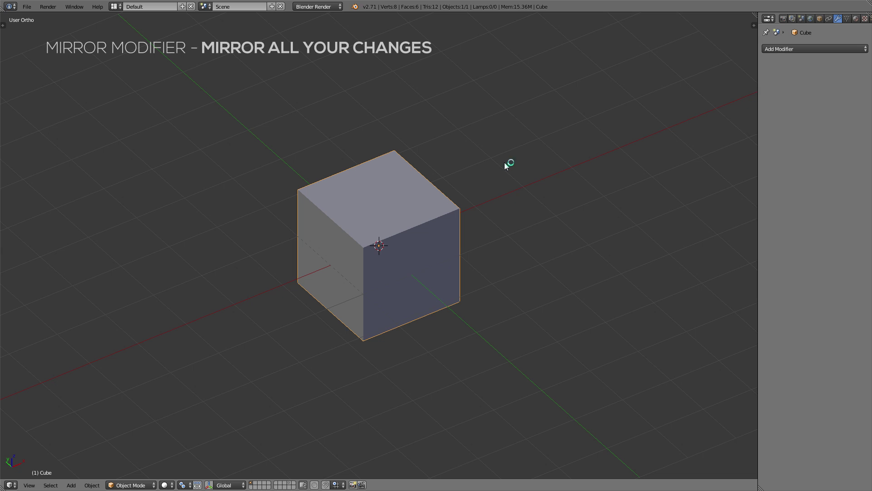
Move the cube's entire mesh about one cube width along negative X in top view, clear of its origin
key("KP_7")
key("Tab")
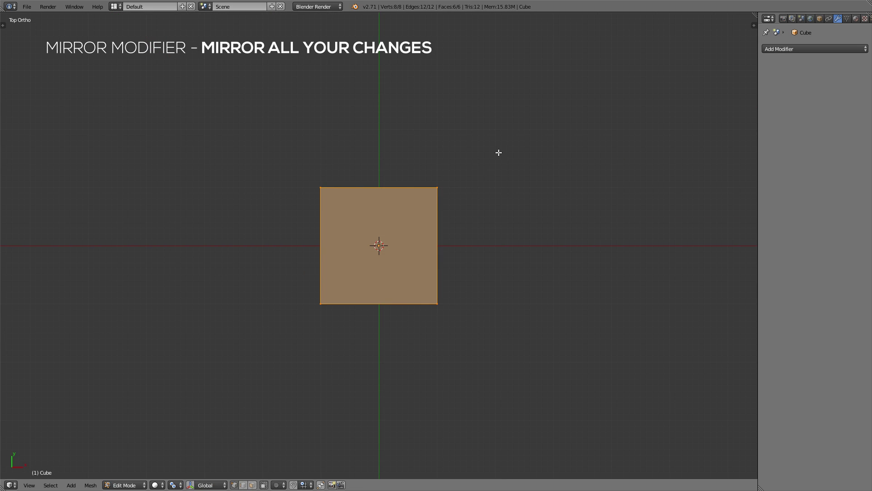
key("g")
key("x")
left_click(386, 177)
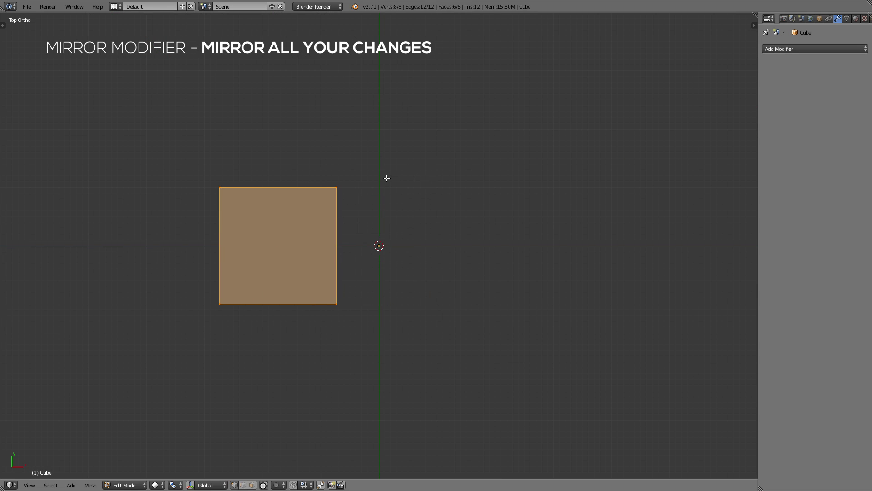
key("g")
key("x")
left_click(372, 179)
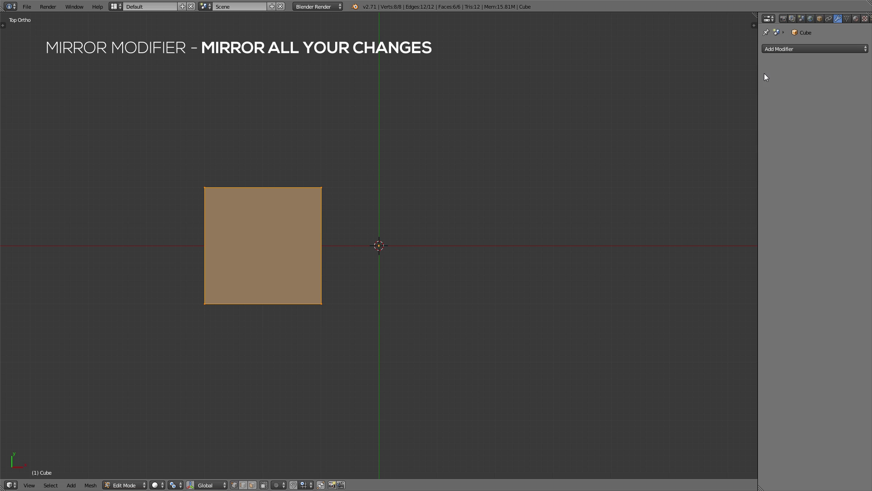
Add a Mirror modifier across X to the cube and select the original half's top edge nearest the mirror plane
left_click(778, 48)
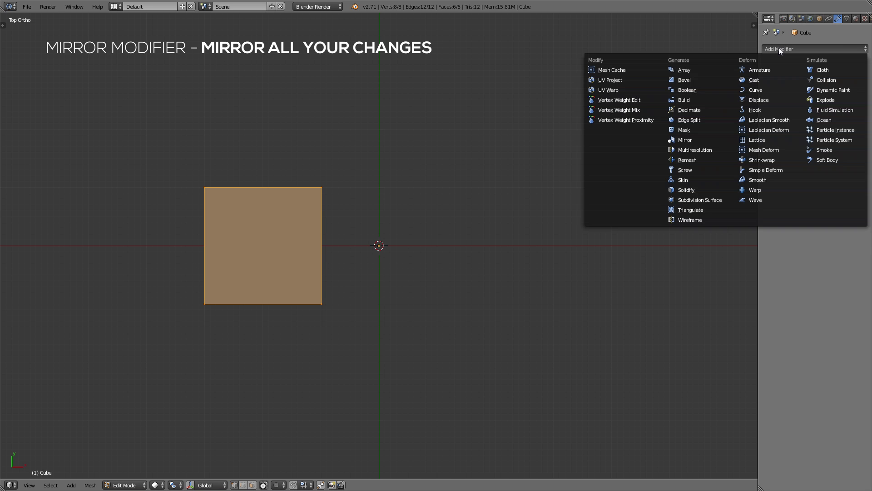
left_click(705, 140)
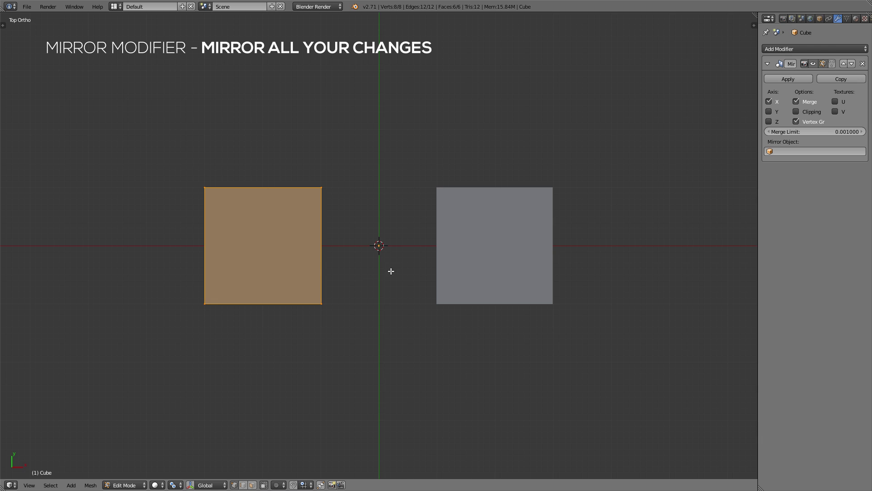
middle_click_drag(395, 264, 403, 212)
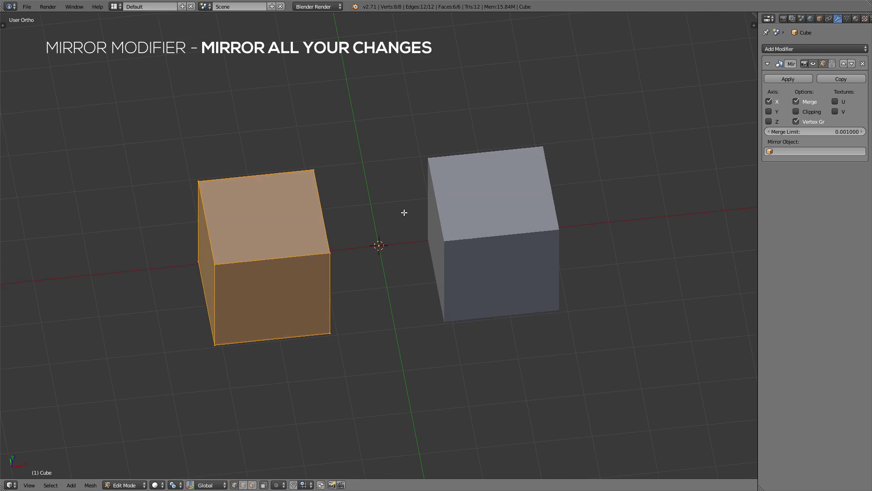
right_click(332, 246)
Move the selected edge along X across the mirror plane and back to its starting position
key("g")
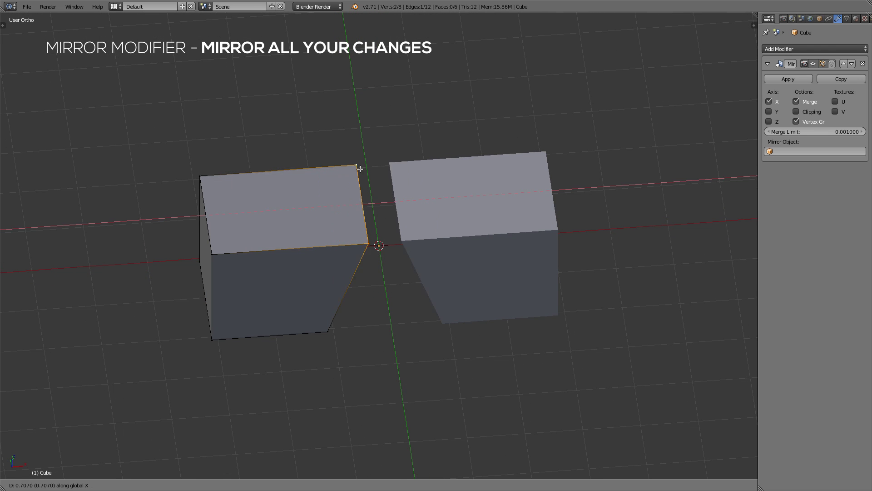
left_click(398, 167)
key("g")
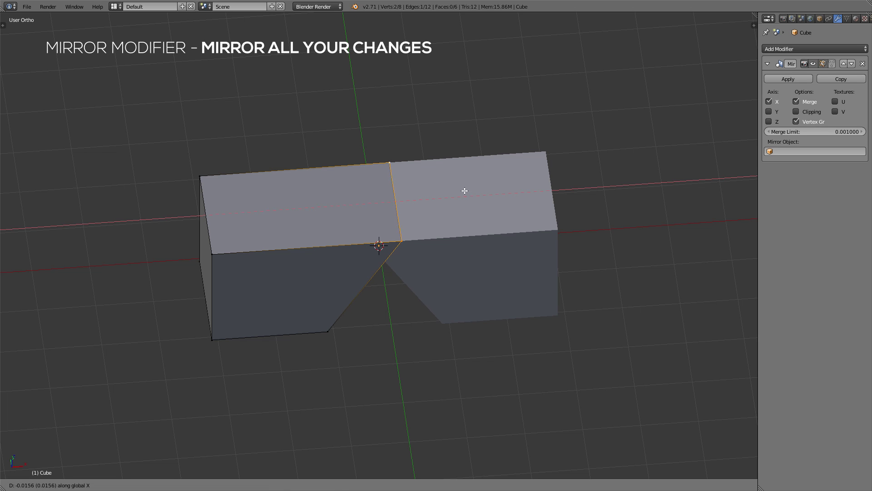
left_click(397, 207)
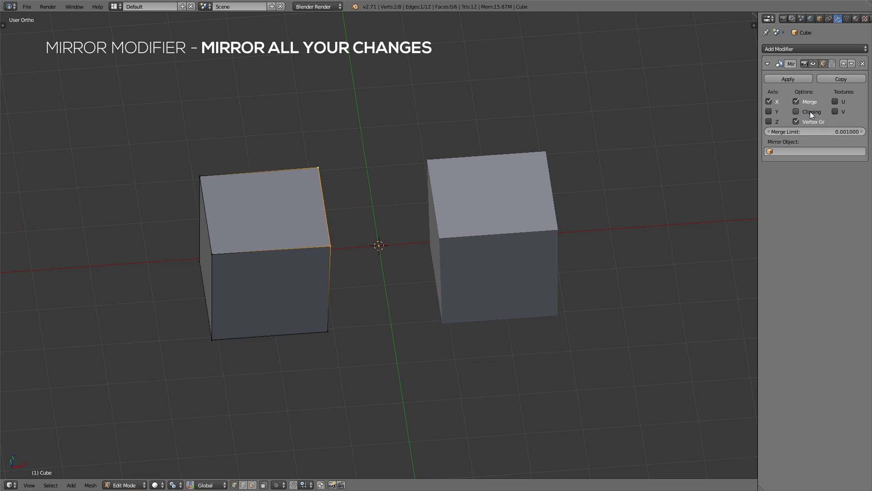
Enable Clipping on the Mirror modifier and move the selected edge along X up to the mirror plane
left_click(810, 111)
key("g")
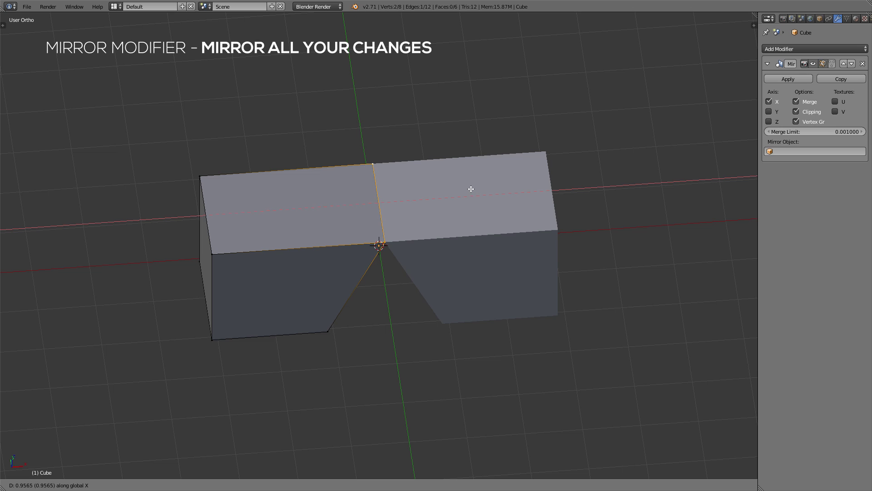
left_click(474, 189)
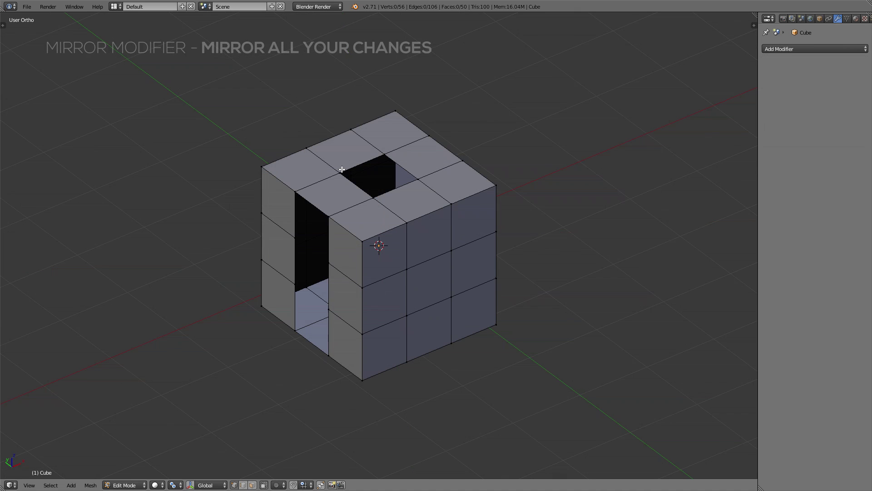
Fill the square hole in the middle of the cube's top with a face from its four corner vertices
right_click(340, 169)
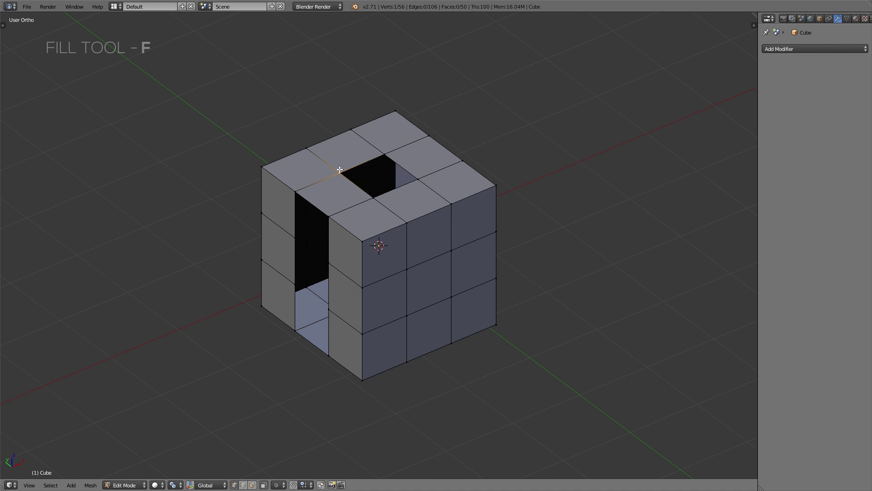
right_click(371, 198, "shift")
right_click(417, 179, "shift")
right_click(385, 153, "shift")
key("f")
Divide the tall side opening into three cells by joining its opposite side vertices with two horizontal edges
middle_click_drag(332, 208, 356, 209)
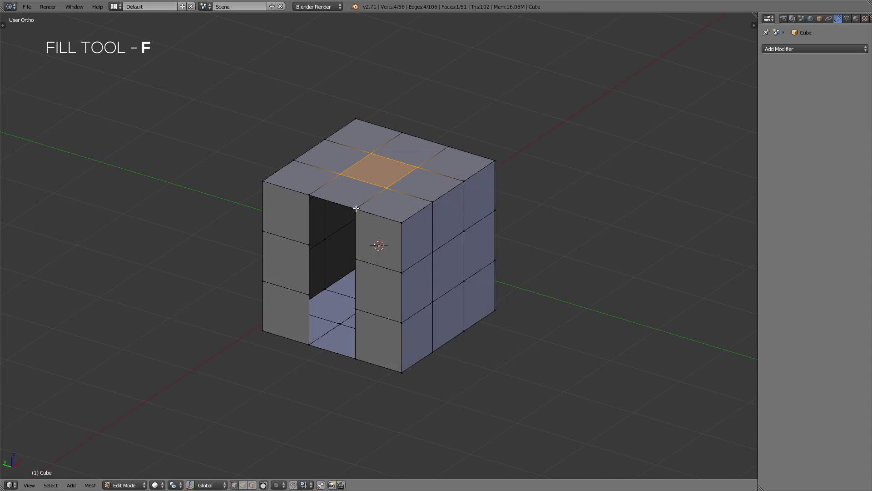
scroll(356, 208, "up", 3)
right_click(338, 268)
right_click(258, 244, "shift")
key("f")
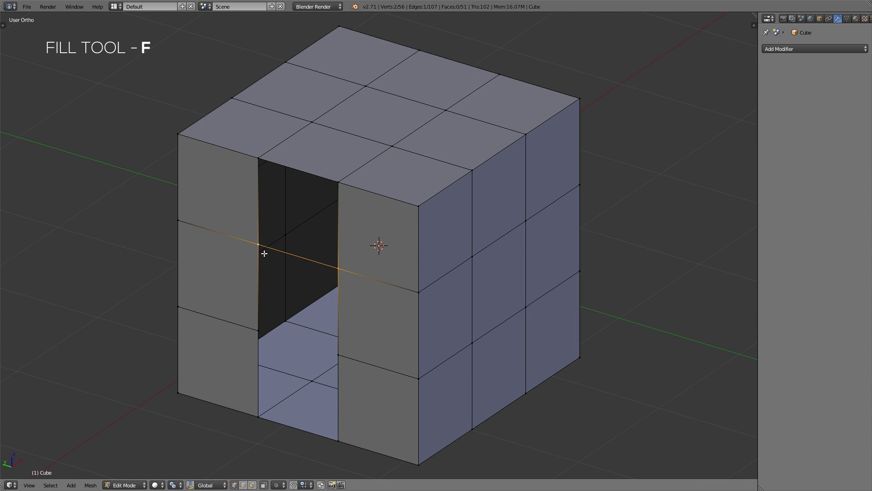
right_click(257, 333)
right_click(339, 353, "shift")
key("f")
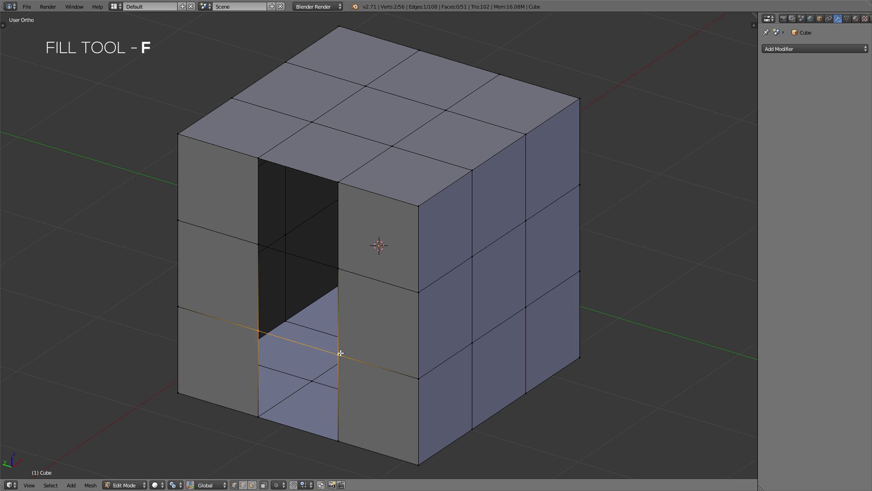
Fill the middle and upper cells of the side opening with faces from their corner vertices
right_click(257, 245, "shift")
right_click(339, 266, "shift")
key("f")
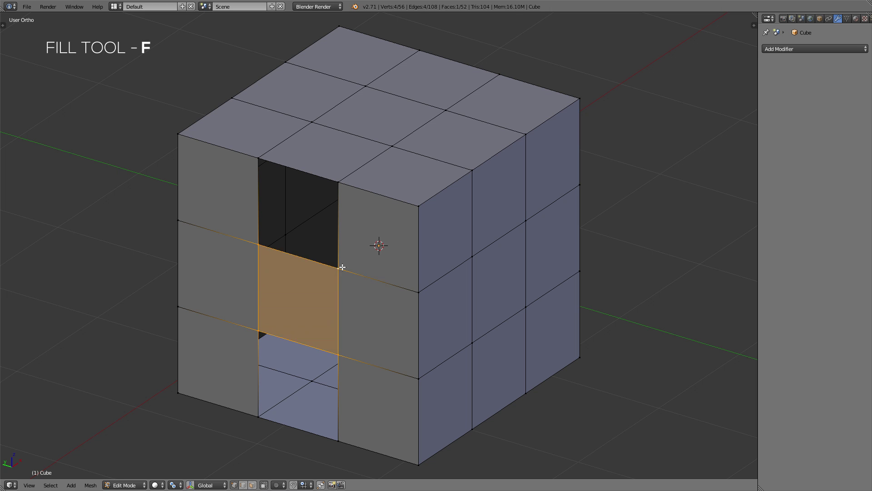
right_click(339, 268)
right_click(258, 244, "shift")
right_click(258, 158, "shift")
right_click(339, 183, "shift")
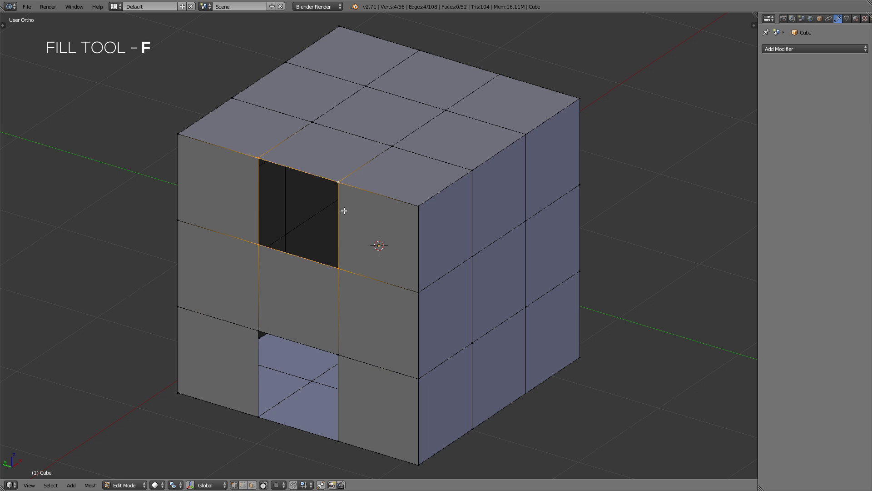
key("f")
Fill the lowest cell of the side opening with a face from its four corner vertices
right_click(339, 440)
right_click(257, 415, "shift")
right_click(258, 330, "shift")
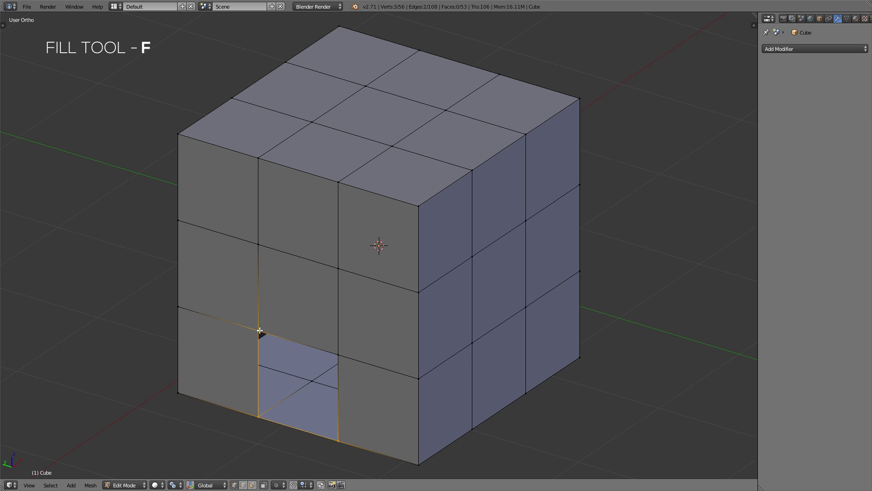
right_click(338, 353, "shift")
key("f")
scroll(374, 327, "down", 3)
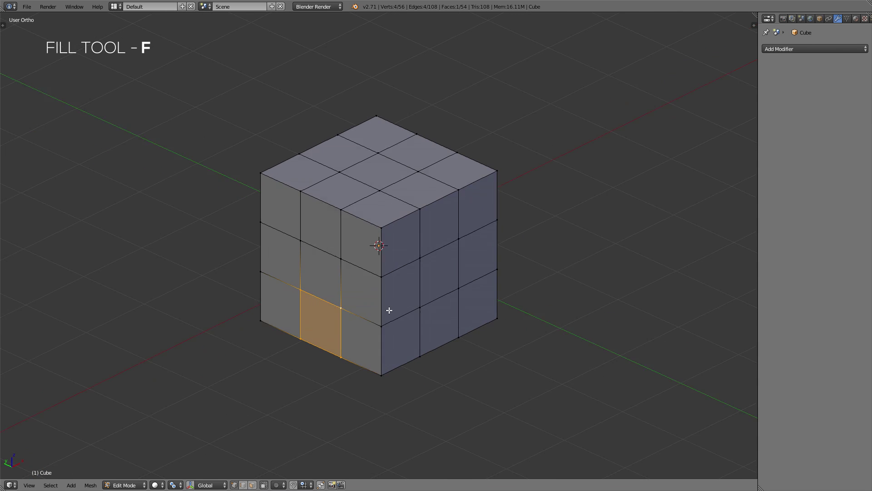
middle_click_drag(389, 310, 386, 311)
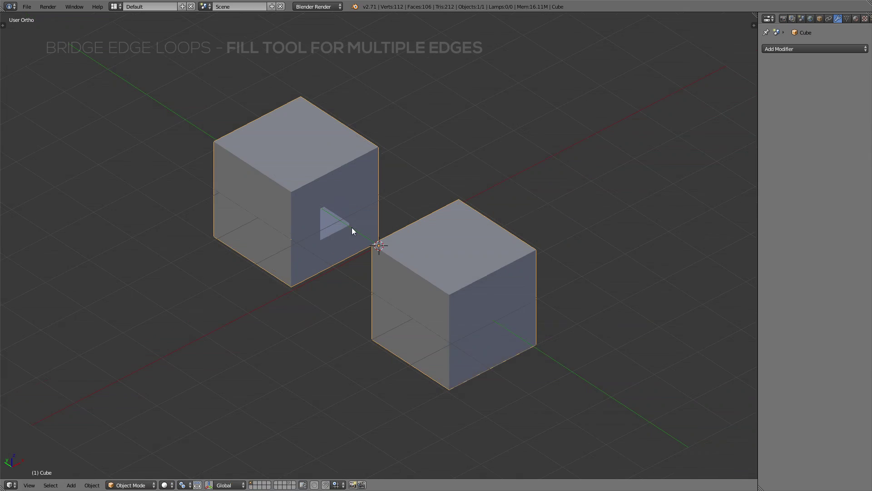
In edge select mode, connect the facing square holes of the two cubes by selecting both edge loops and applying Bridge Edge Loops
scroll(351, 227, "up", 3)
key("ctrl+Tab")
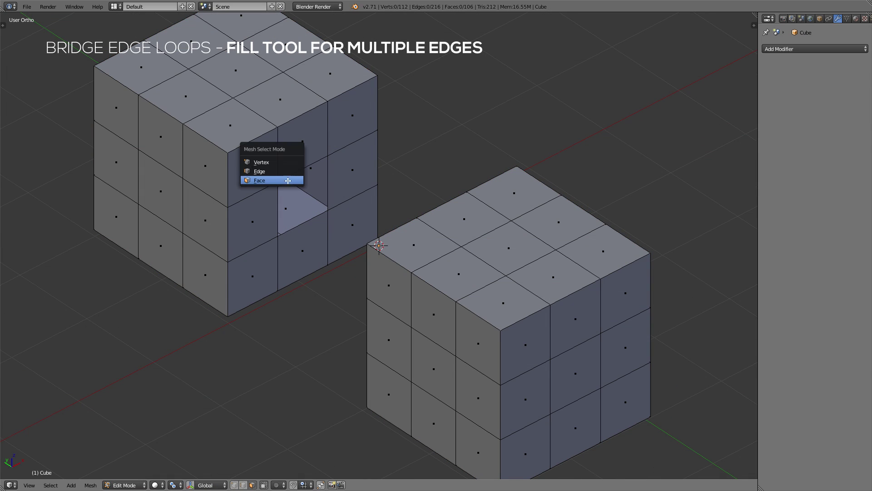
left_click(281, 172)
right_click(315, 169, "alt")
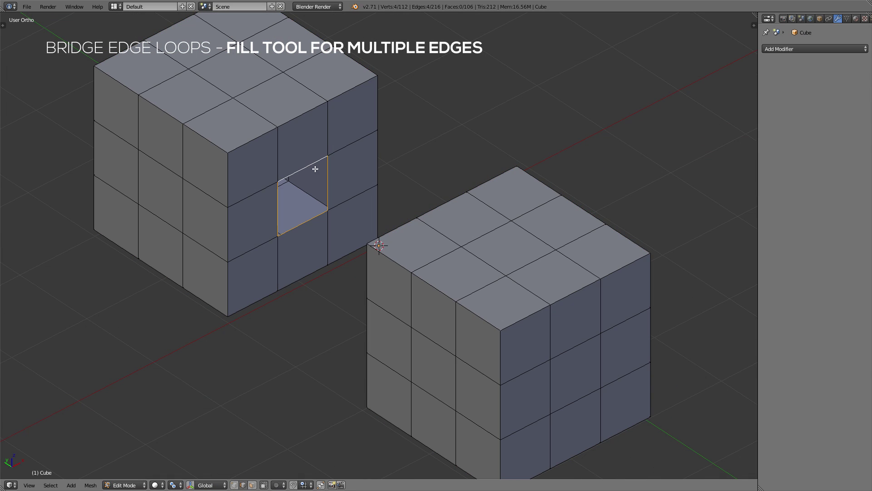
middle_click_drag(315, 169, 533, 195)
right_click(473, 202, "alt+shift")
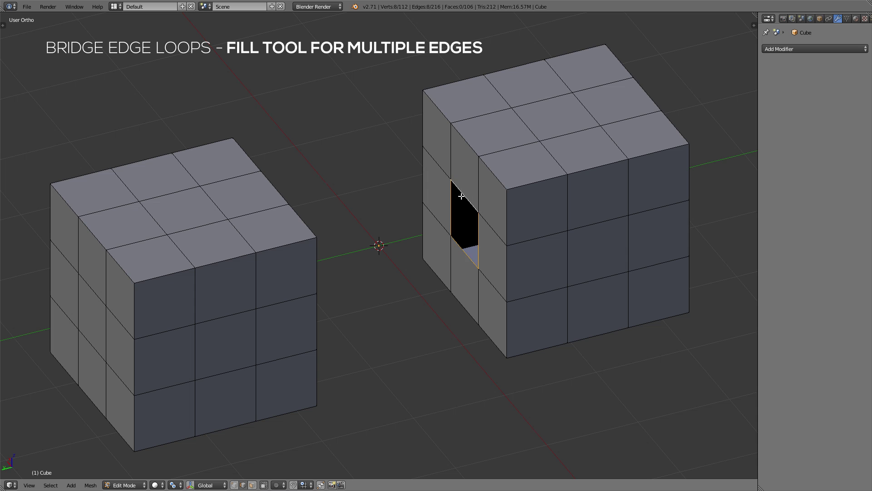
middle_click_drag(464, 196, 490, 210)
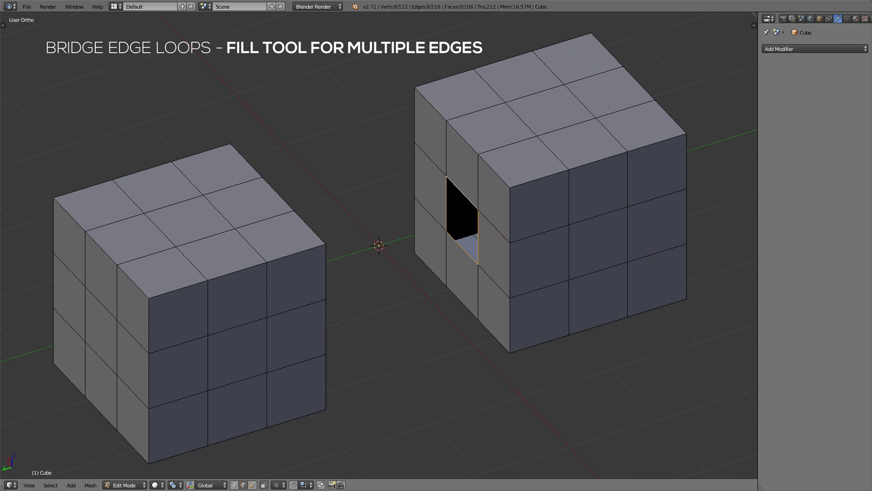
key("space")
type("bridge")
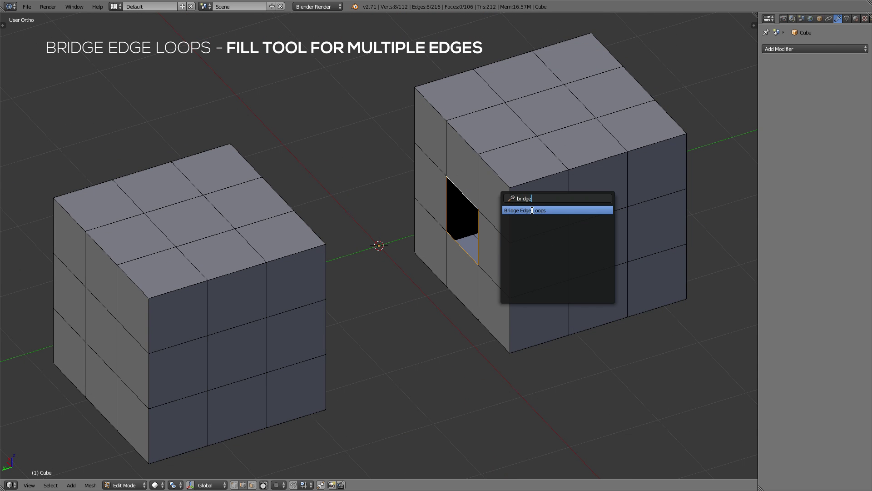
left_click(532, 210)
middle_click_drag(516, 211, 308, 189)
key("a")
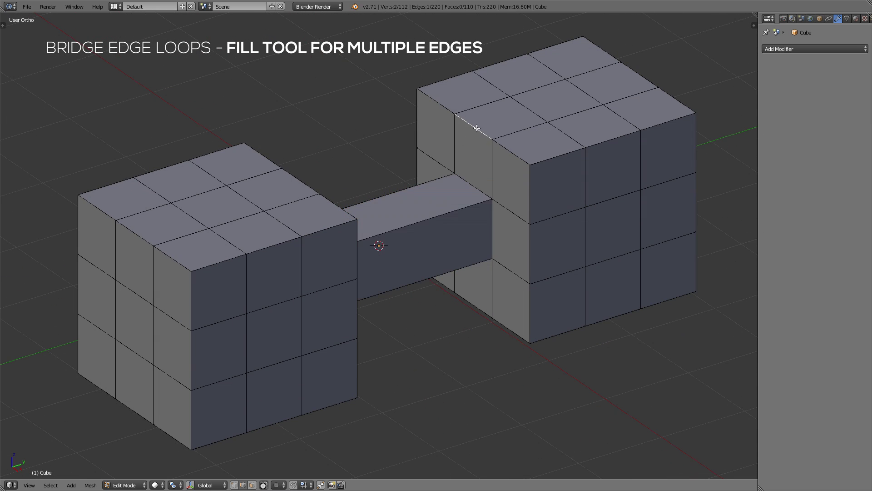
Select a further edge loop on each of the two cubes' facing sides and bridge the pair with Bridge Edge Loops
left_click(445, 117, "alt")
middle_click_drag(423, 154, 427, 181)
left_click(309, 125, "alt+shift")
key("space")
type("bridge")
key("Return")
Delete only the top face of the plain cube in face select mode, and return to vertex select mode
key("Tab")
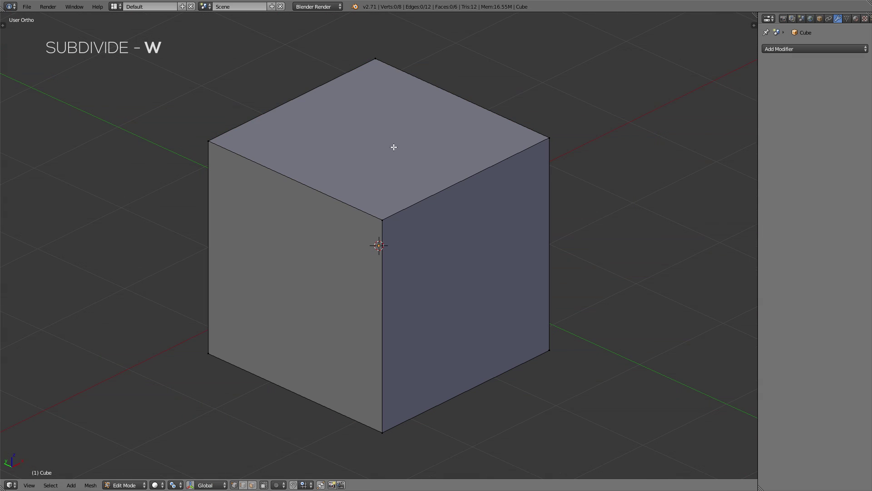
key("ctrl+Tab")
left_click(372, 179)
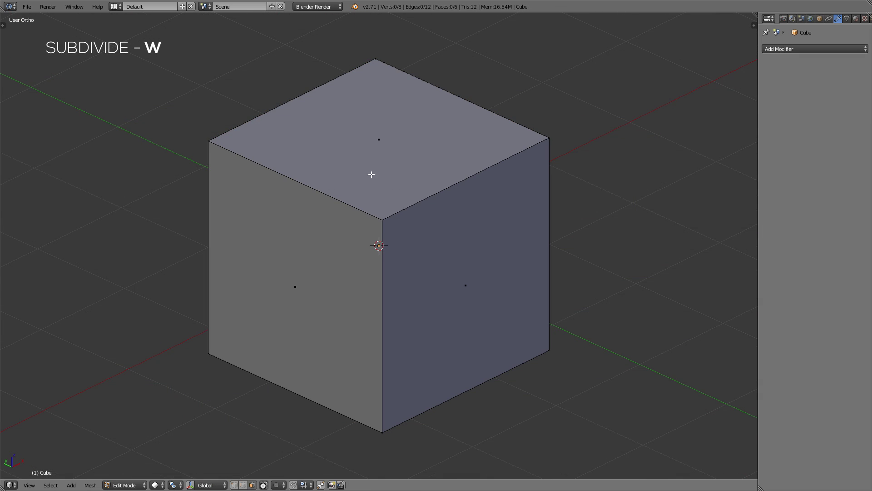
left_click(369, 173)
key("x")
left_click(370, 164)
key("ctrl+Tab")
left_click(359, 142)
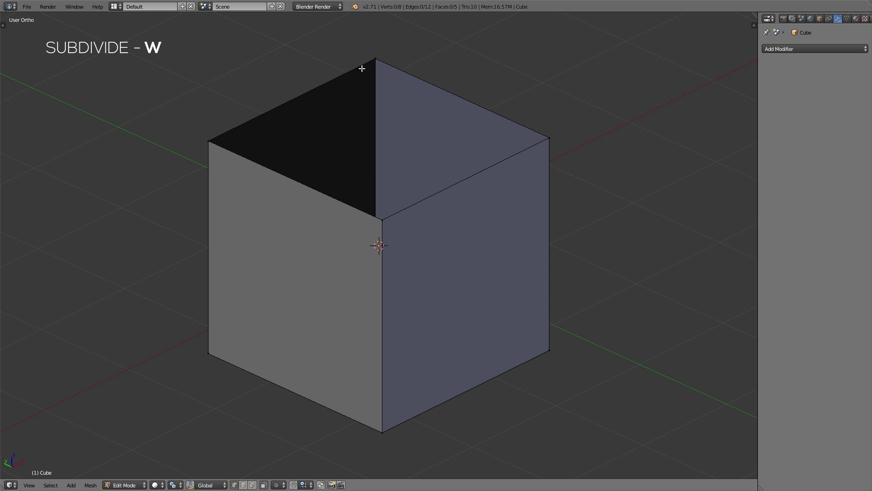
Subdivide two opposite edges of the cube's open top once each to add a midpoint vertex
left_click(363, 67)
left_click(211, 135, "shift")
key("w")
left_click(213, 136)
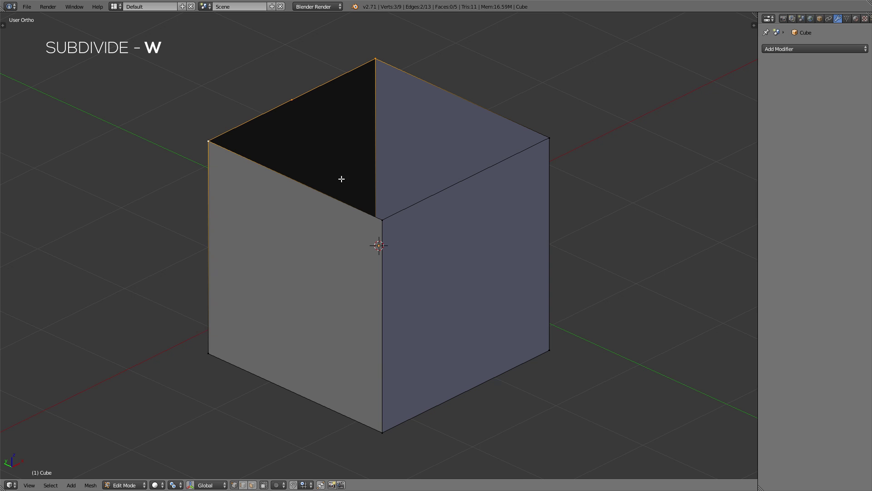
left_click(385, 208)
left_click(546, 134, "shift")
key("w")
left_click(546, 134)
Join the two midpoint vertices with an edge across the opening and fill the near half with a face
left_click(469, 175)
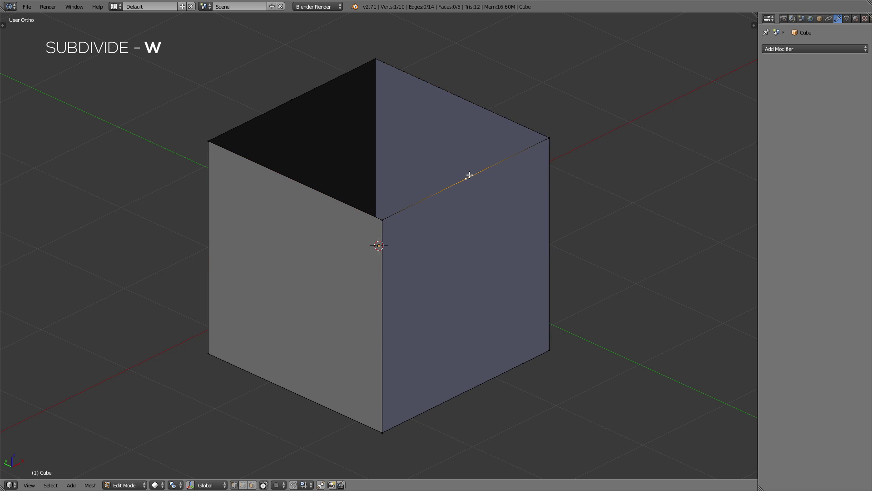
left_click(292, 100, "shift")
key("f")
left_click(292, 99)
left_click(209, 142, "shift")
left_click(385, 212, "shift")
left_click(471, 174, "shift")
key("f")
Fill the far half of the top opening with a face and leave Edit Mode
left_click(472, 174)
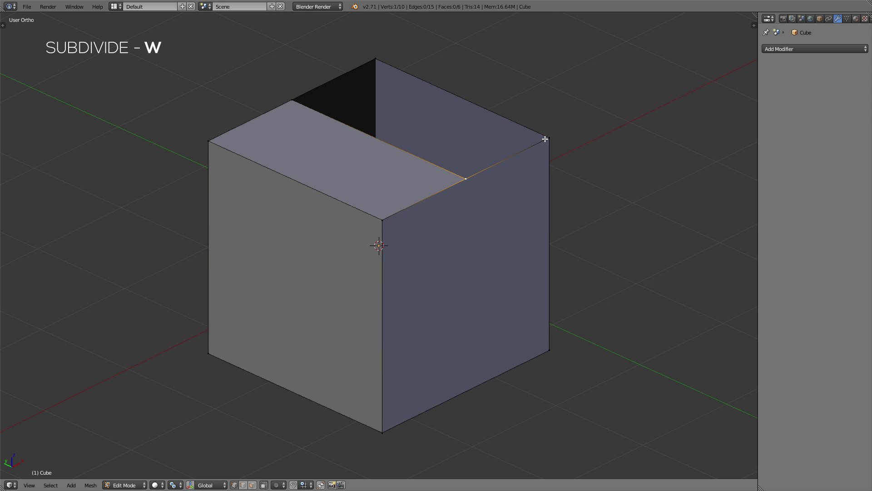
left_click(546, 139, "shift")
left_click(379, 65, "shift")
left_click(302, 97, "shift")
key("f")
key("Tab")
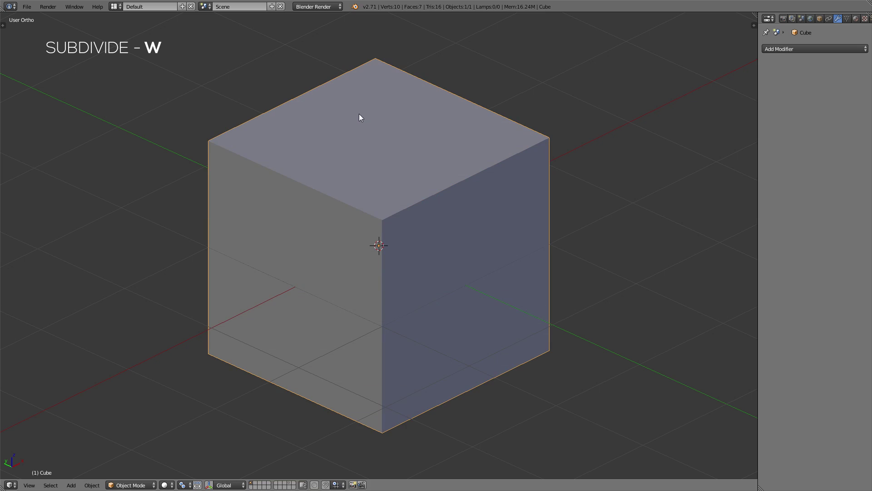
key("Tab")
key("a")
mouse_move(411, 130)
middle_mouse_down()
mouse_move(368, 130)
mouse_move(387, 107)
mouse_move(383, 116)
mouse_move(315, 140)
mouse_move(402, 139)
middle_mouse_up()
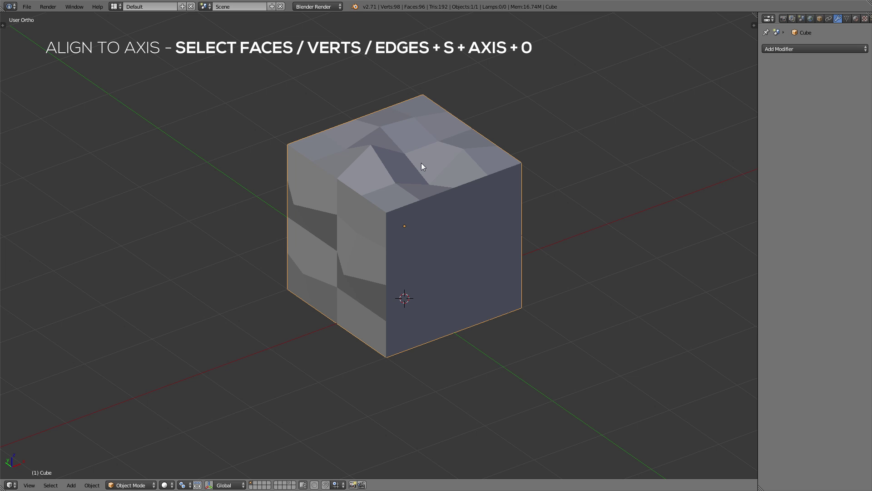
Flatten the deformed cube's uneven top by box-selecting all its vertices in top view and scaling them to 0 along Z
key("Tab")
scroll(429, 159, "up", 2)
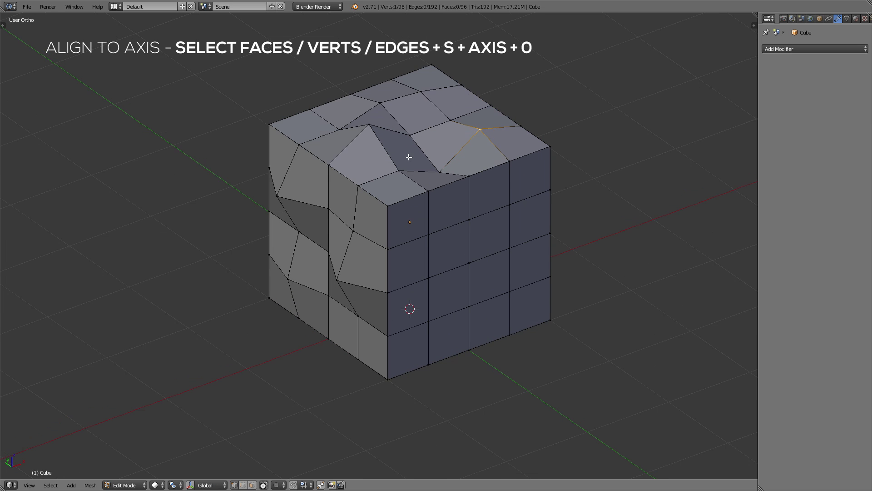
key("KP_7")
key("a")
key("b")
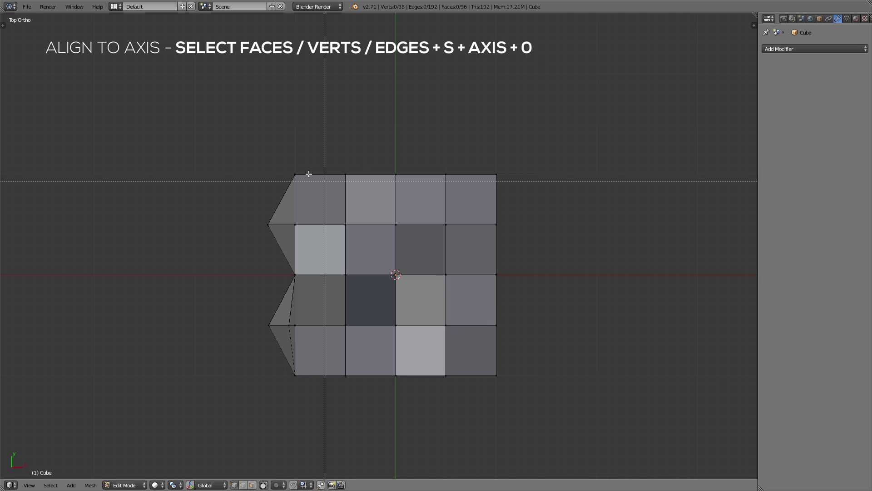
left_click_drag(296, 161, 562, 396)
key("b")
left_click_drag(500, 370, 269, 144)
key("b")
left_click_drag(293, 192, 357, 395)
key("b")
middle_click_drag(233, 144, 501, 264)
key("s")
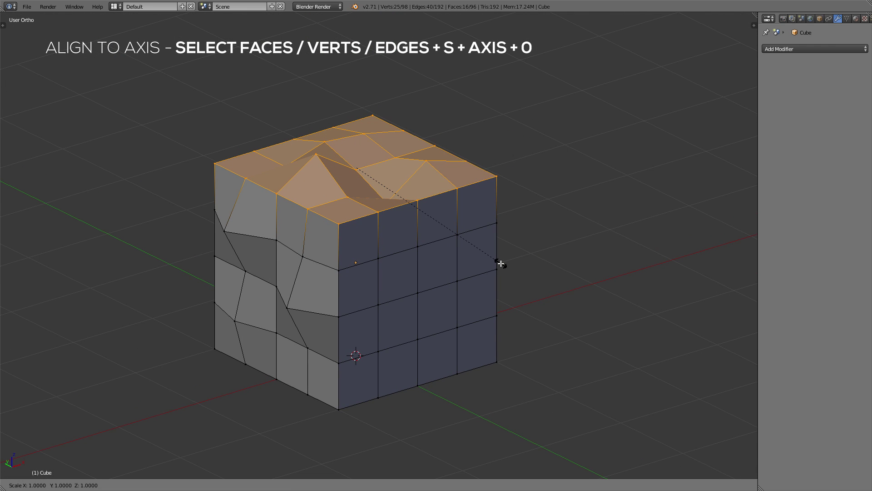
key("z")
key("0")
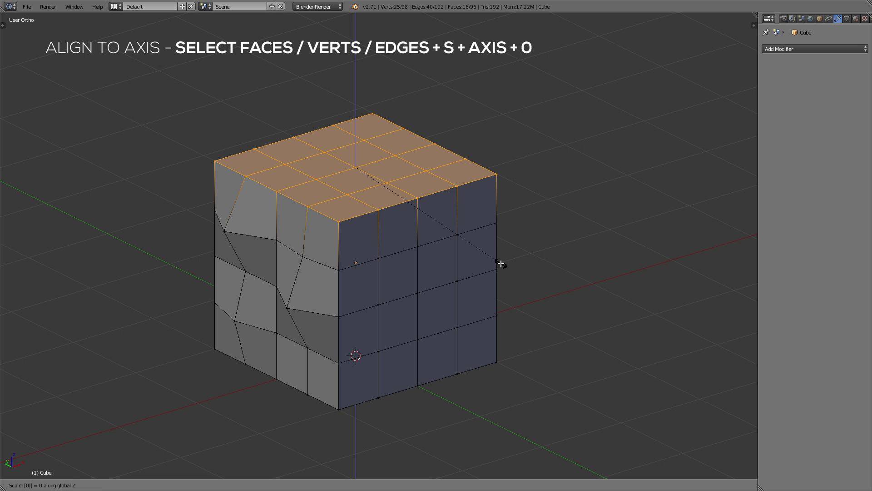
key("Return")
Flatten the cube's uneven side by selecting all its vertices, including the border loops, scaling them to 0 along X, and leave Edit Mode
key("a")
middle_click_drag(484, 259, 334, 234)
key("b")
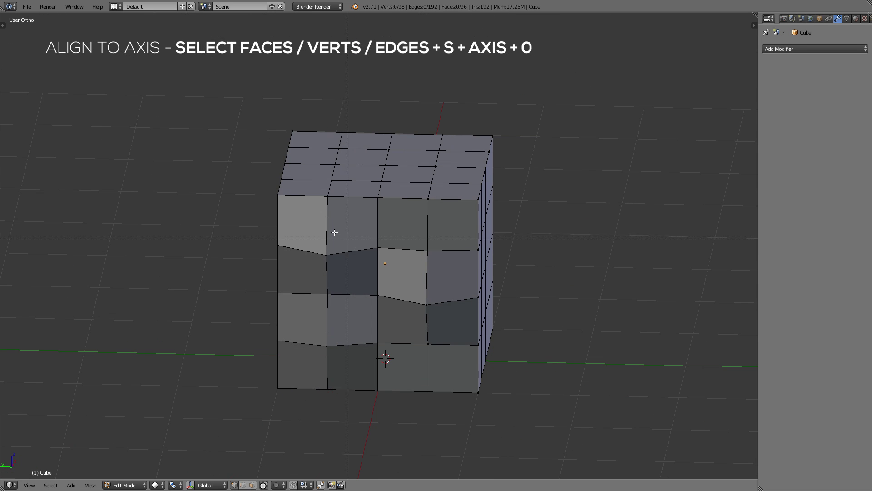
left_click_drag(299, 211, 449, 373)
middle_click_drag(524, 293, 509, 282)
right_click(404, 185, "alt+shift")
right_click(454, 307, "alt+shift")
right_click(334, 370, "alt+shift")
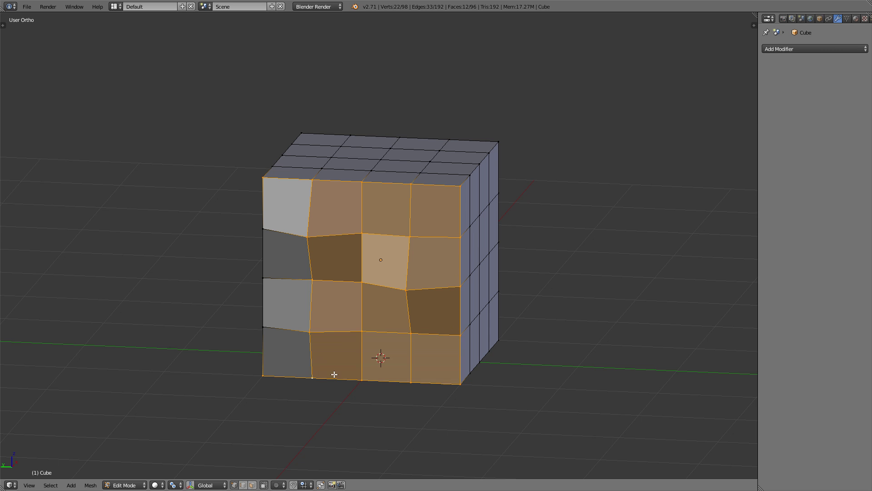
right_click(257, 267, "alt+shift")
mouse_move(361, 228)
middle_mouse_down()
mouse_move(350, 224)
mouse_move(357, 222)
middle_mouse_up()
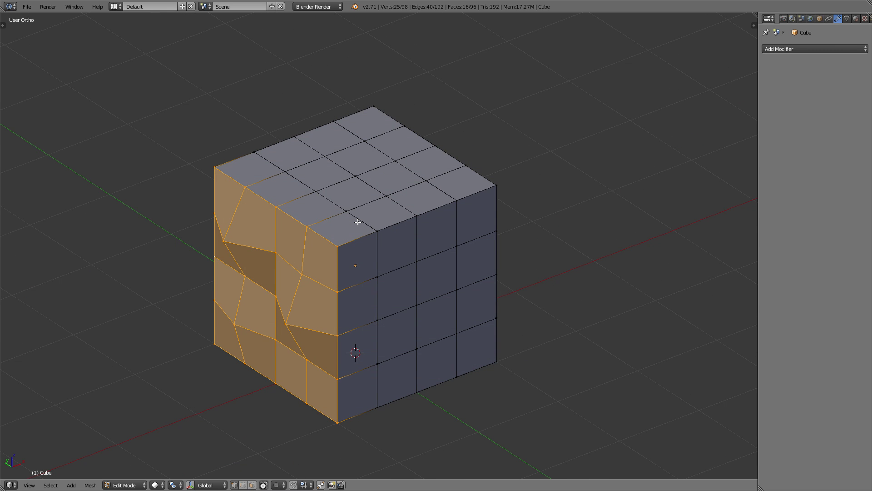
key("s")
key("x")
key("Escape")
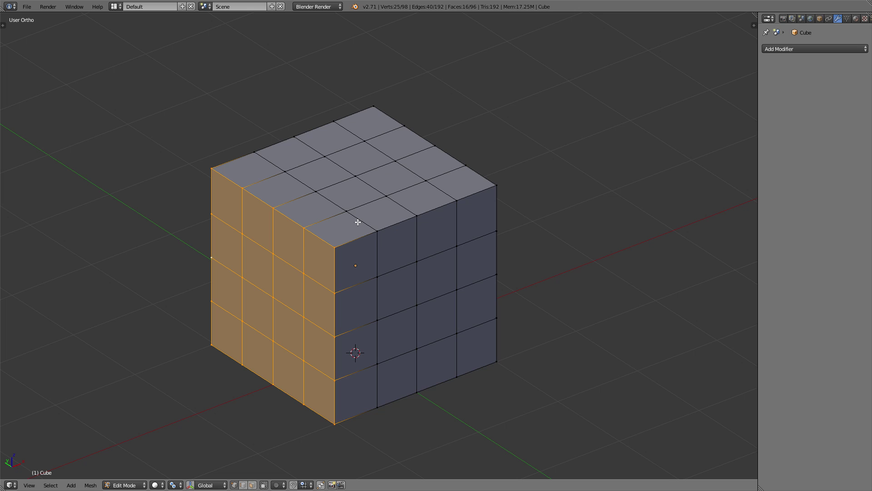
key("Tab")
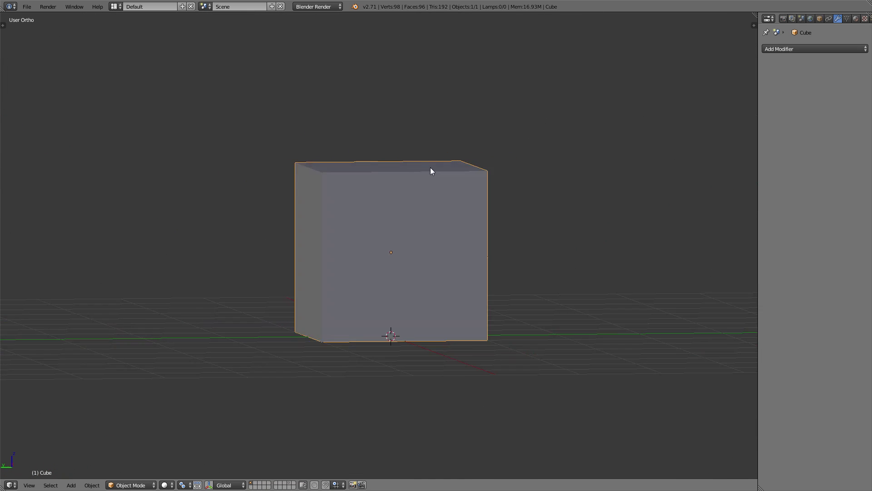